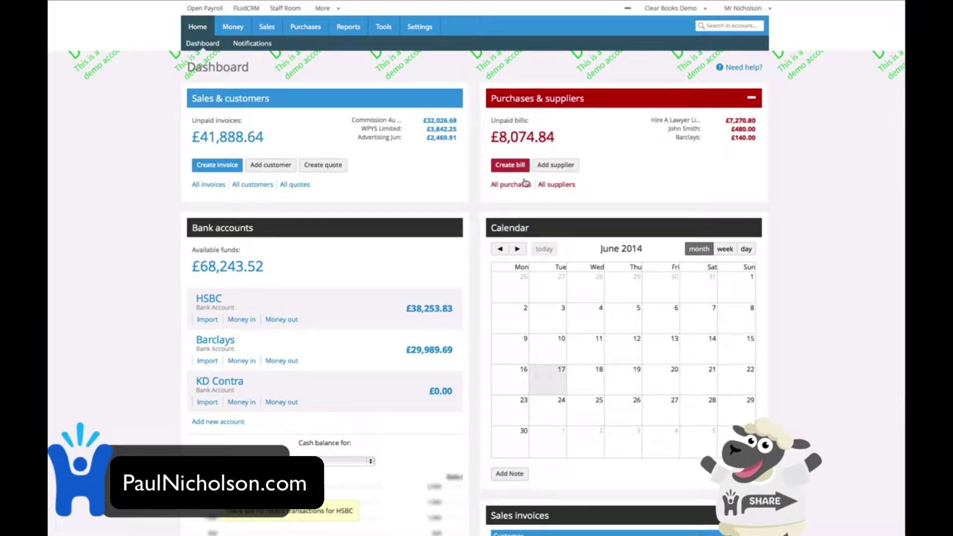
Start a new sales invoice from the dashboard and set its customer to Blue Magic Ltd.
scroll(524, 183, down, 2)
scroll(524, 184, up, 1)
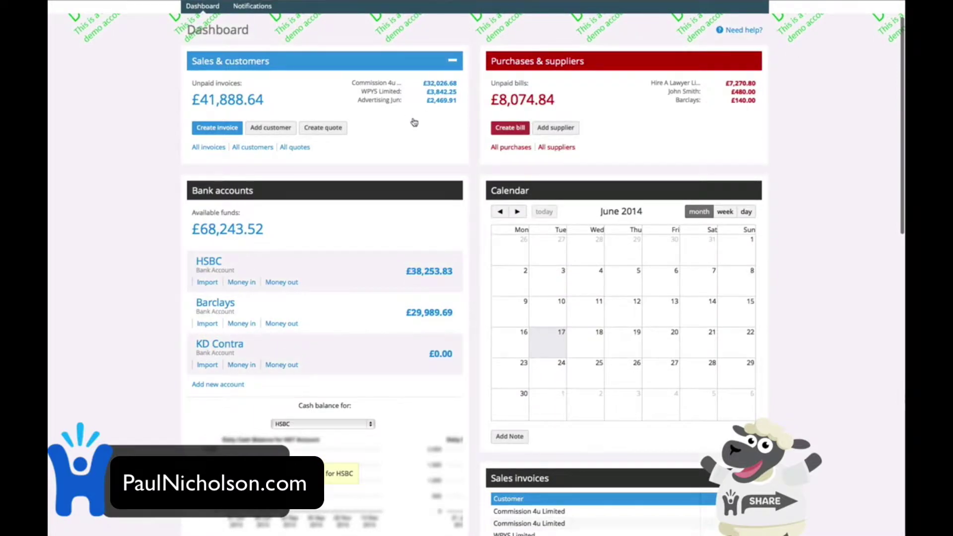
click(223, 128)
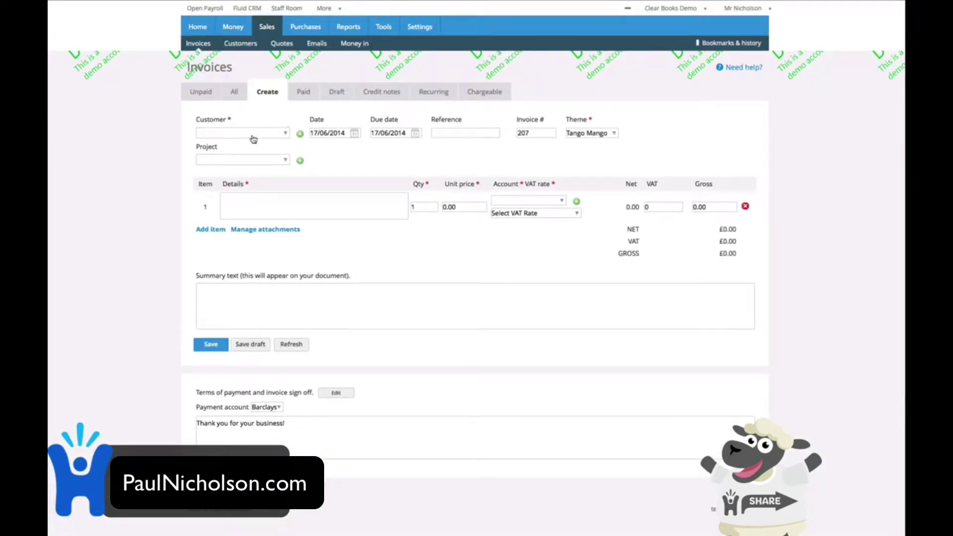
click(263, 139)
click(243, 170)
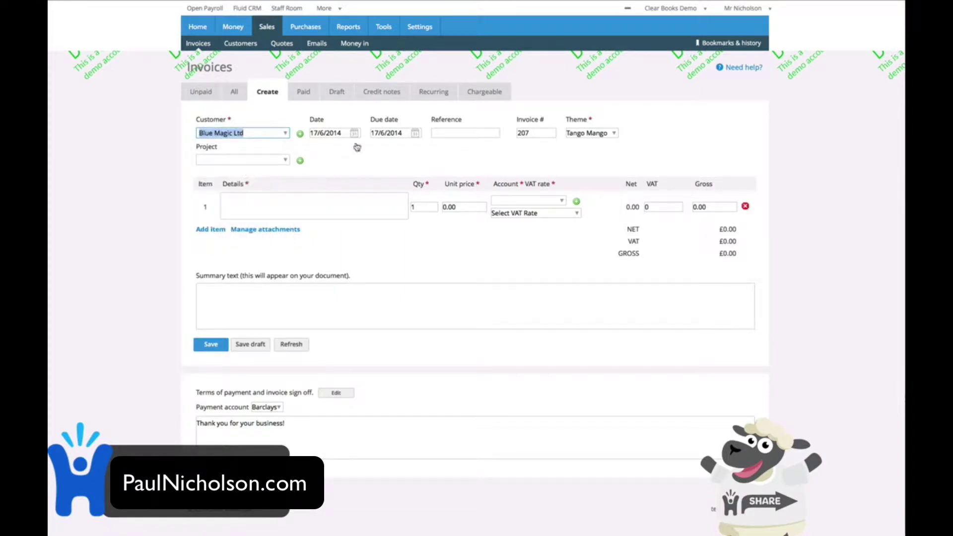
click(285, 160)
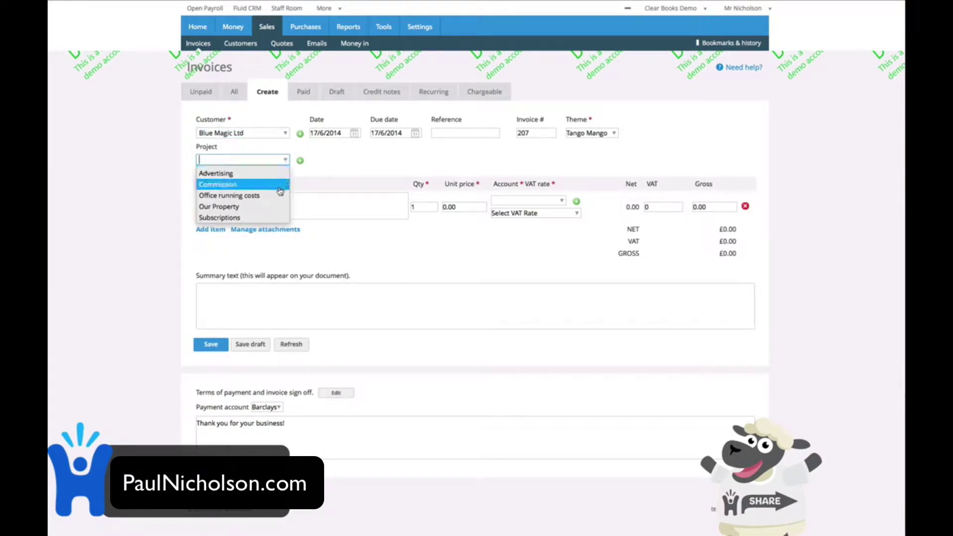
click(330, 163)
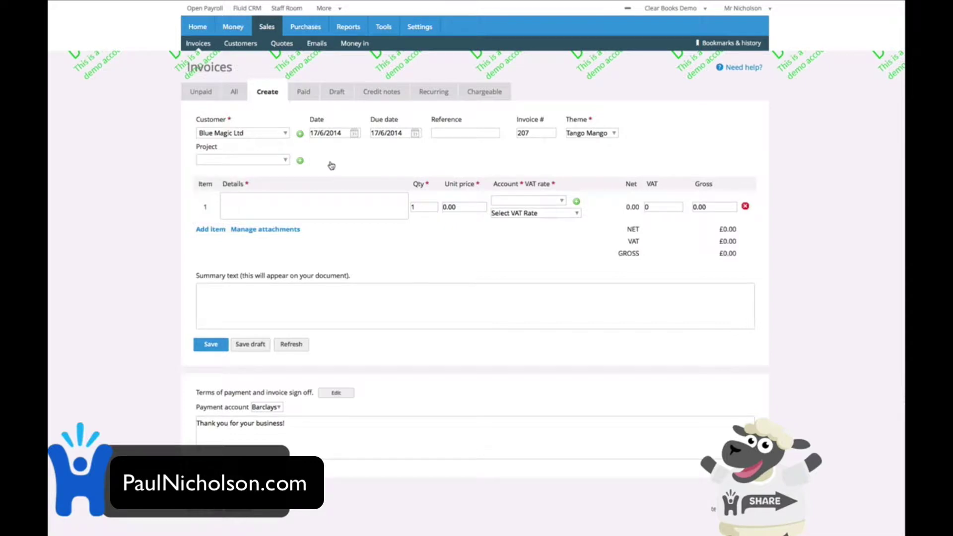
click(217, 230)
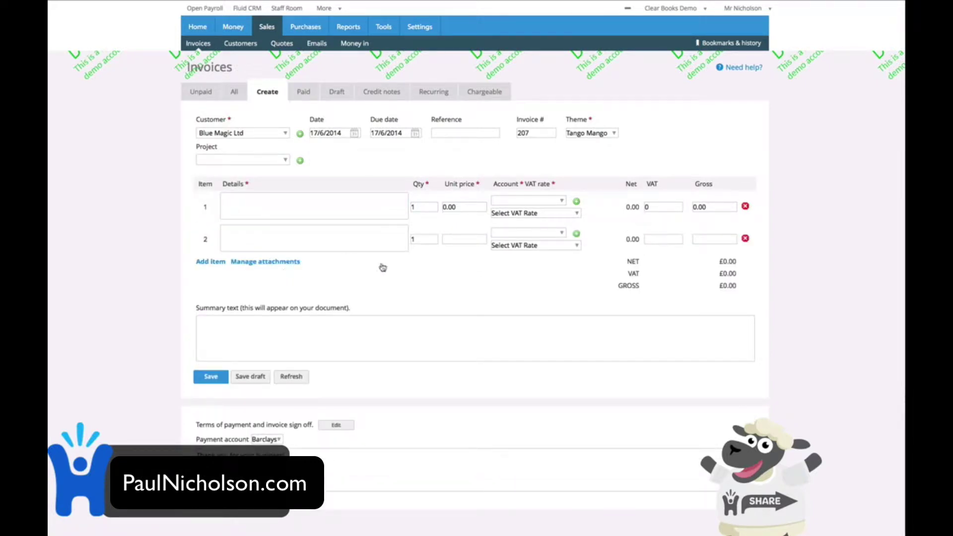
click(746, 241)
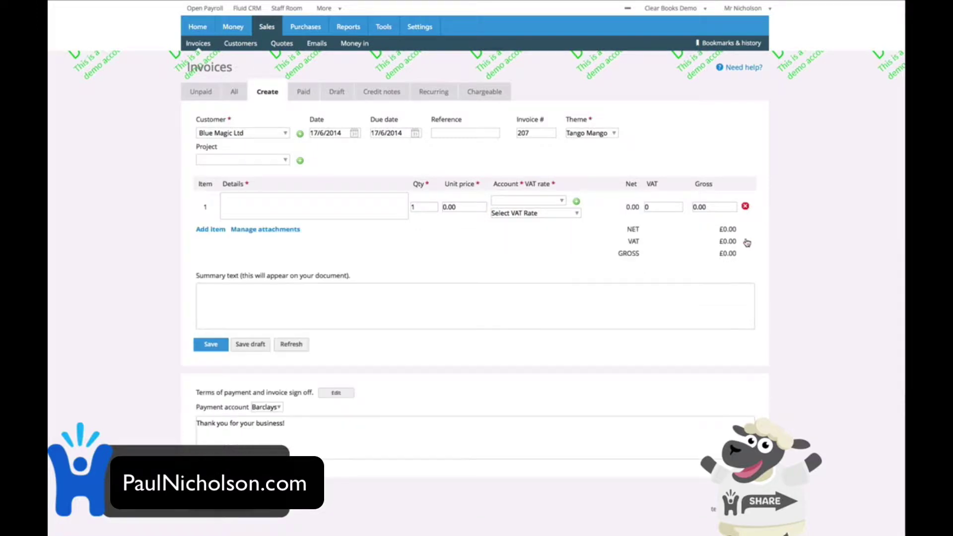
Describe the invoice's first item as Labour and set its unit price to 25.
click(344, 205)
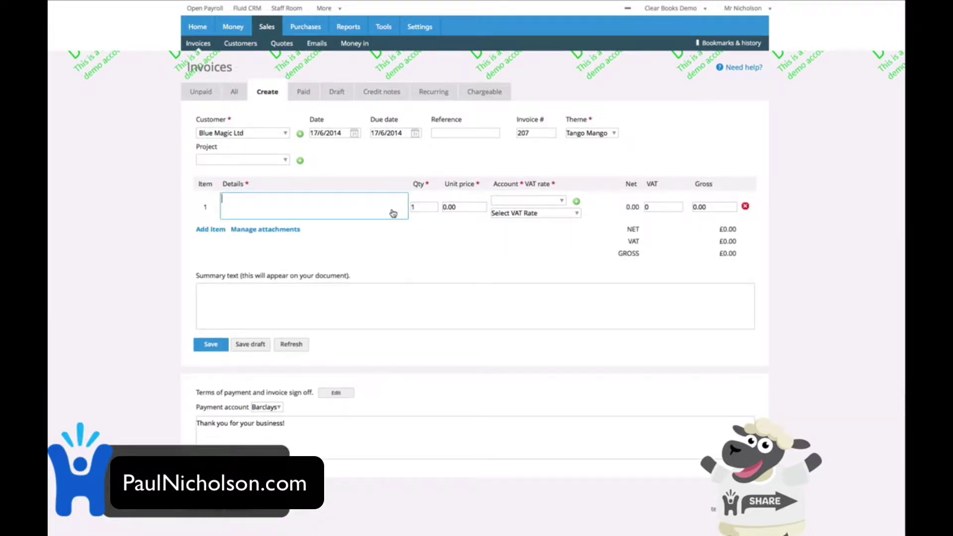
text(Labour)
key(Tab)
click(464, 217)
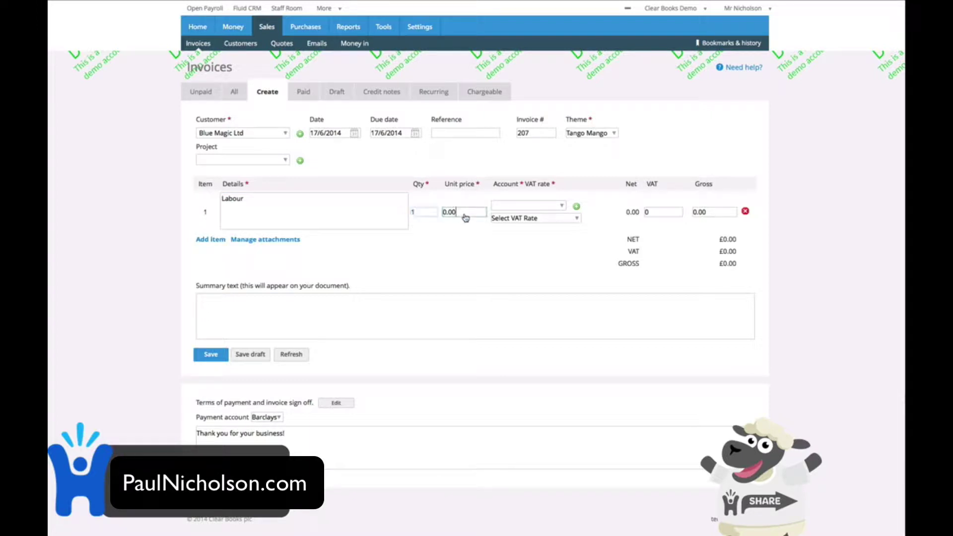
text(25)
key(Tab)
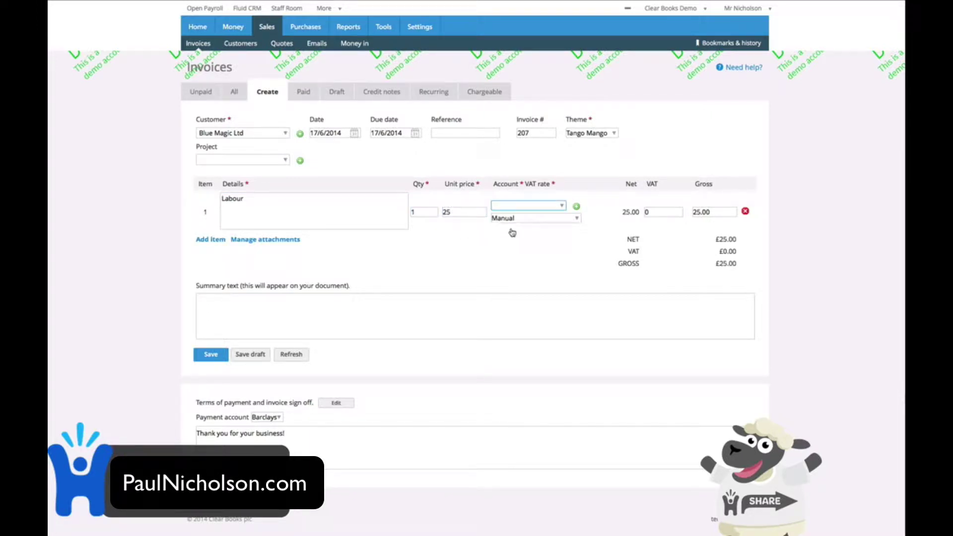
Assign the Labour item to the Labour revenue account with a 20% VAT rate.
click(562, 206)
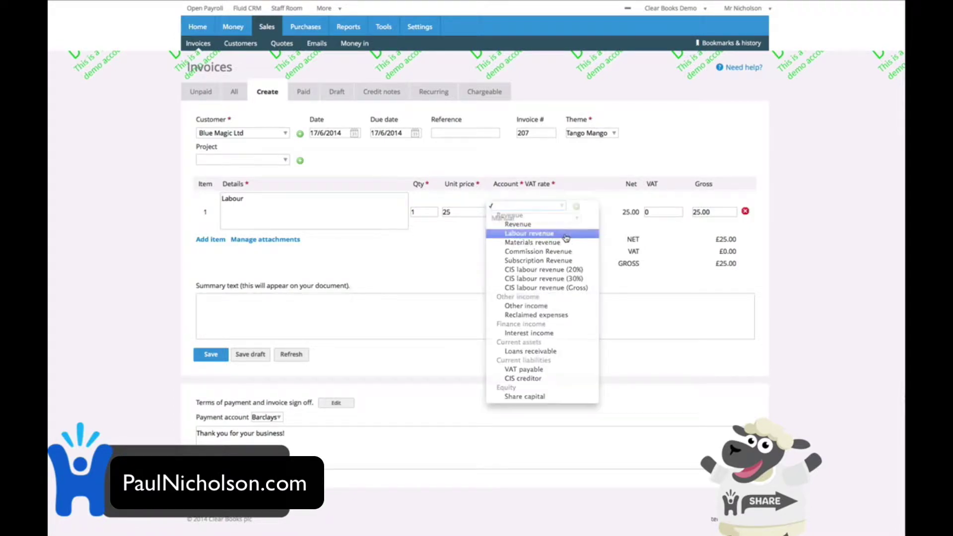
click(563, 233)
click(578, 218)
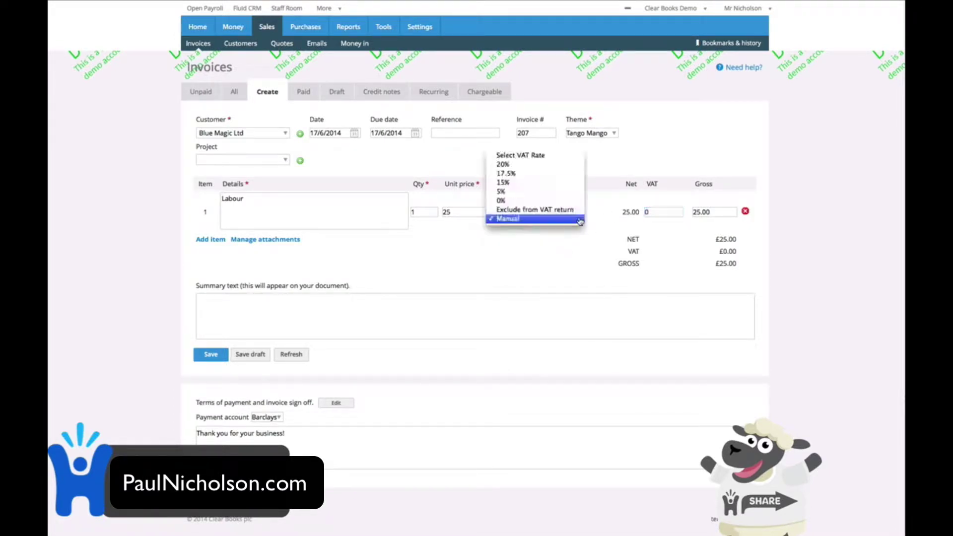
click(555, 165)
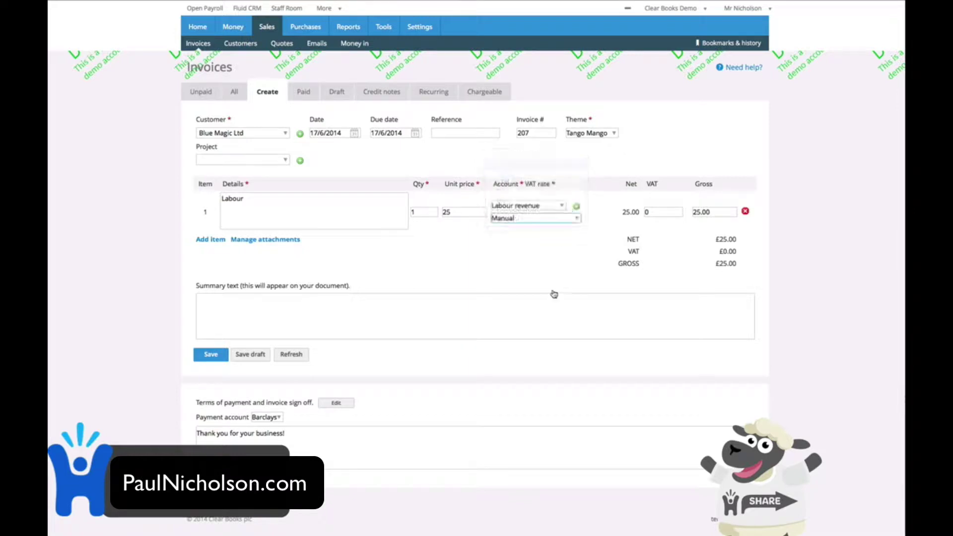
Enter the summary text "Installation of website." and save the invoice.
click(257, 332)
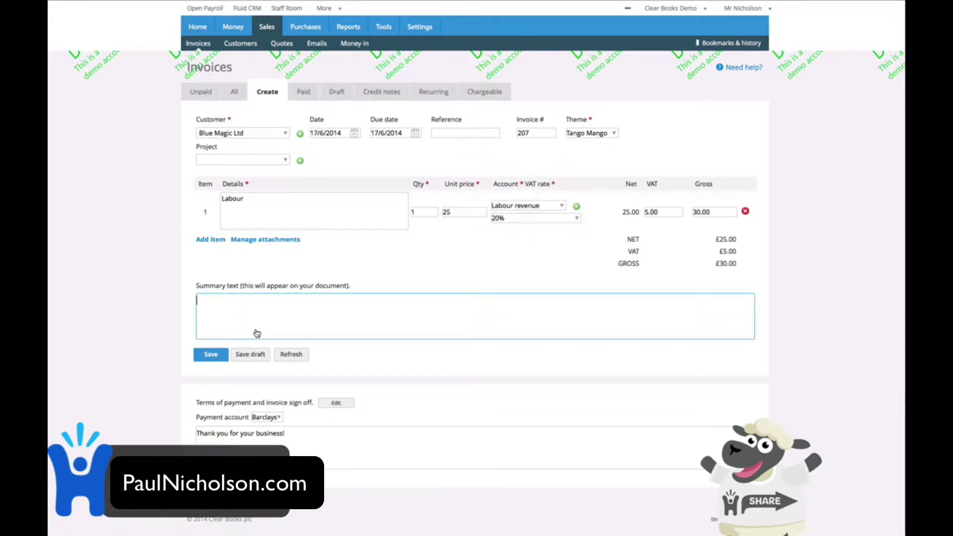
text(test)
key(BackSpace)
key(BackSpace)
key(BackSpace)
key(BackSpace)
text(Installation of website.)
click(211, 355)
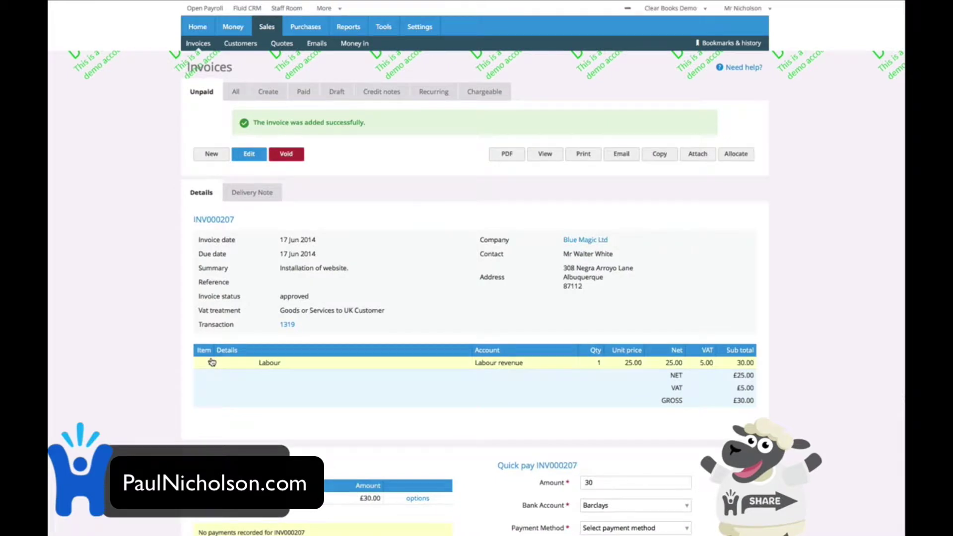
Review the saved invoice and its PDF version down to the payment advice, and return to the invoice details.
scroll(265, 424, down, 4)
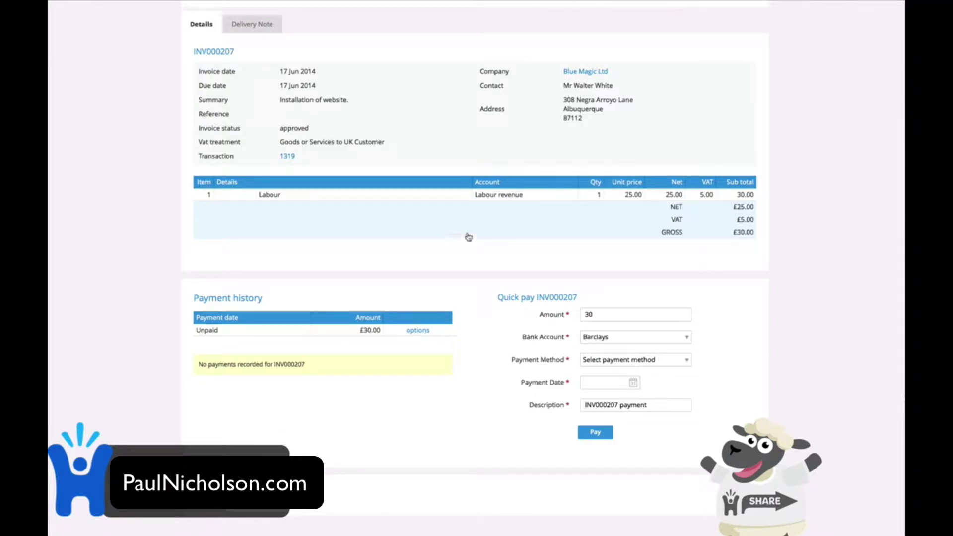
scroll(468, 236, up, 4)
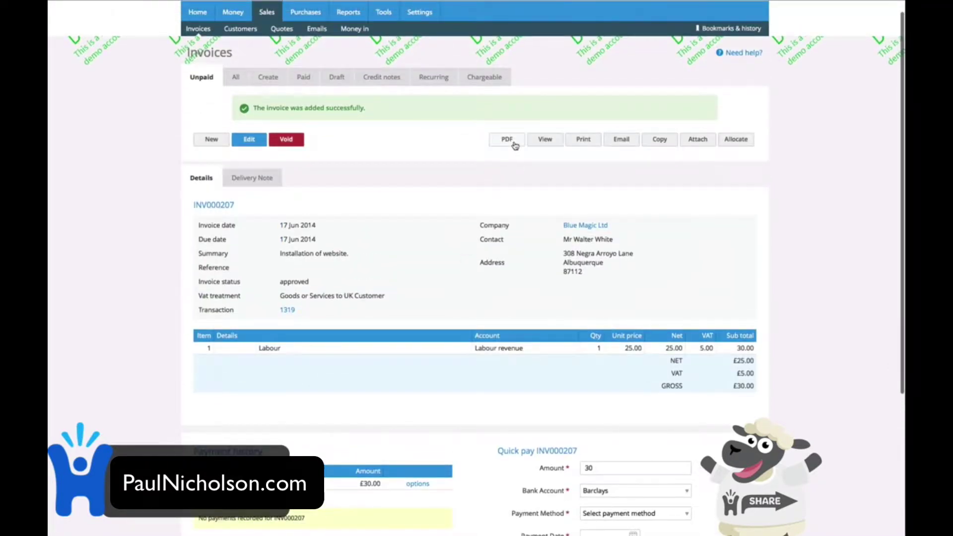
click(515, 143)
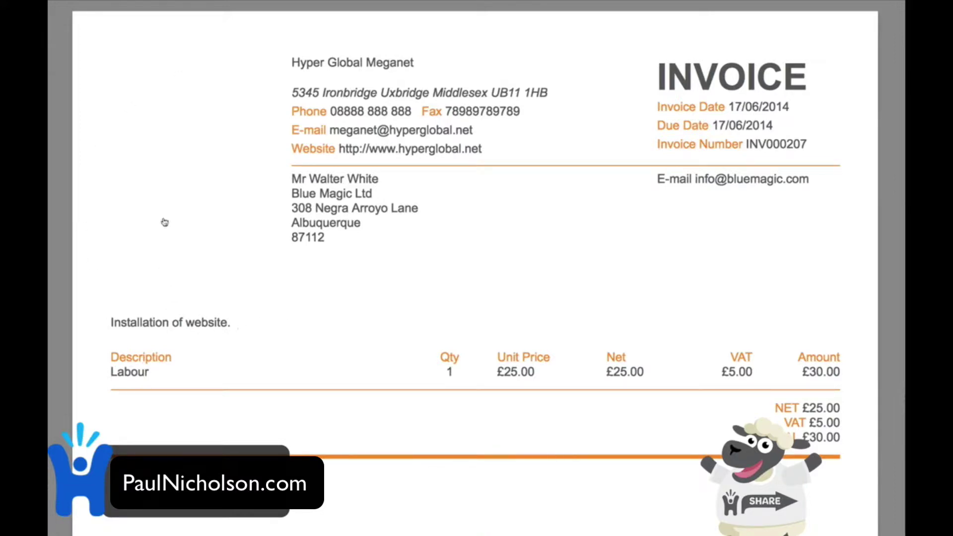
scroll(428, 345, down, 12)
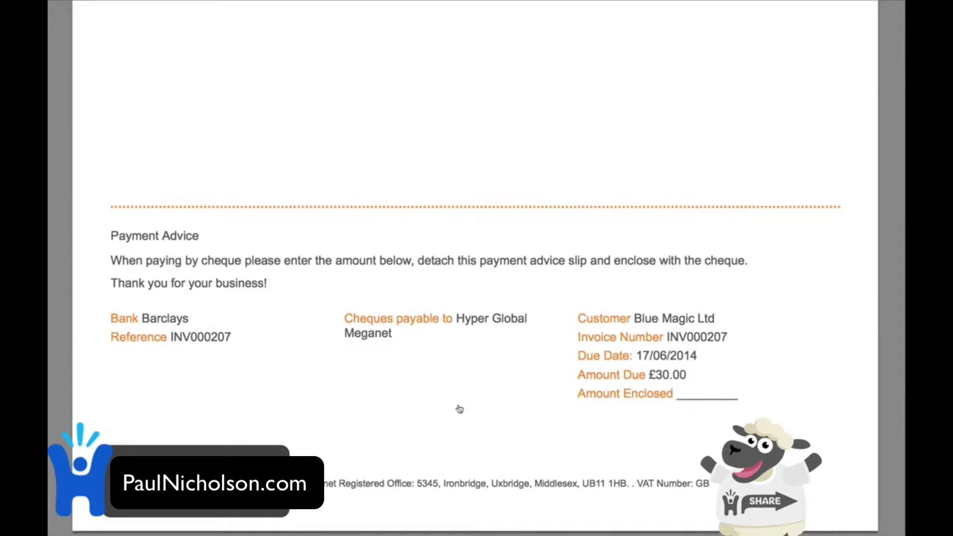
scroll(423, 262, up, 12)
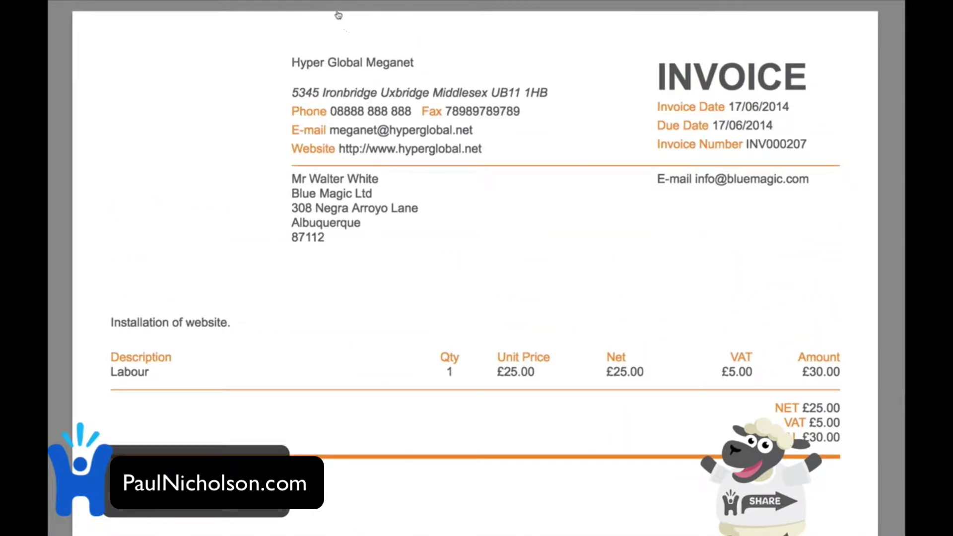
click(333, 2)
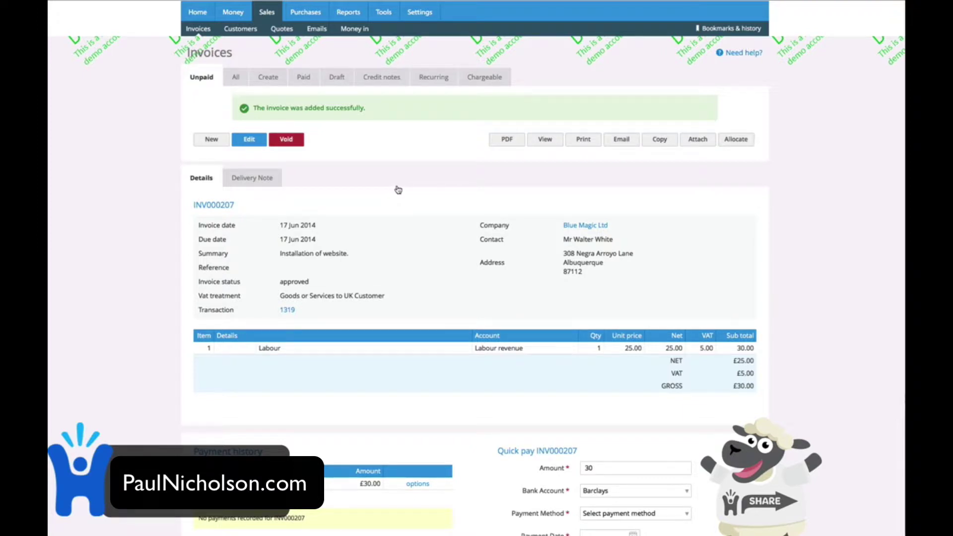
Open the saved Blue Magic Ltd invoice for editing and add a second blank item line.
click(252, 146)
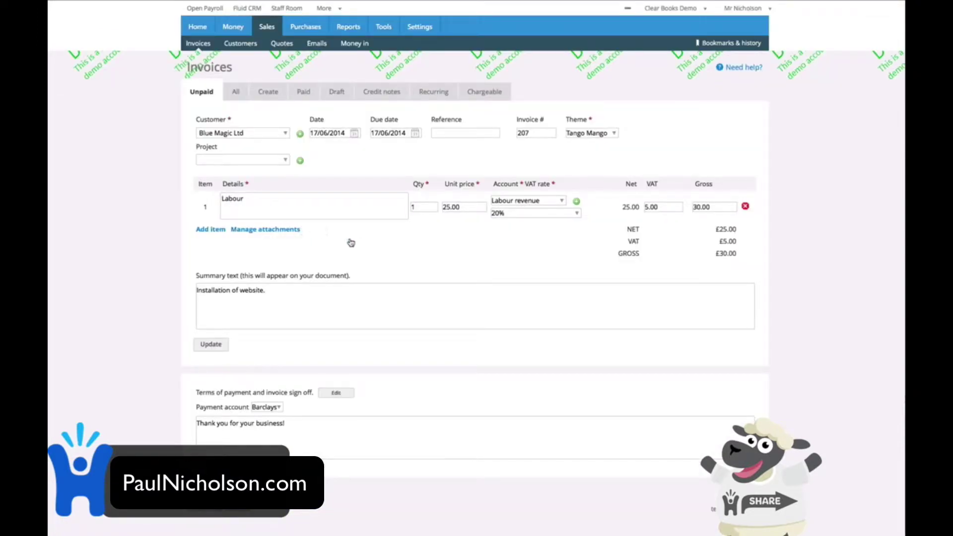
click(209, 229)
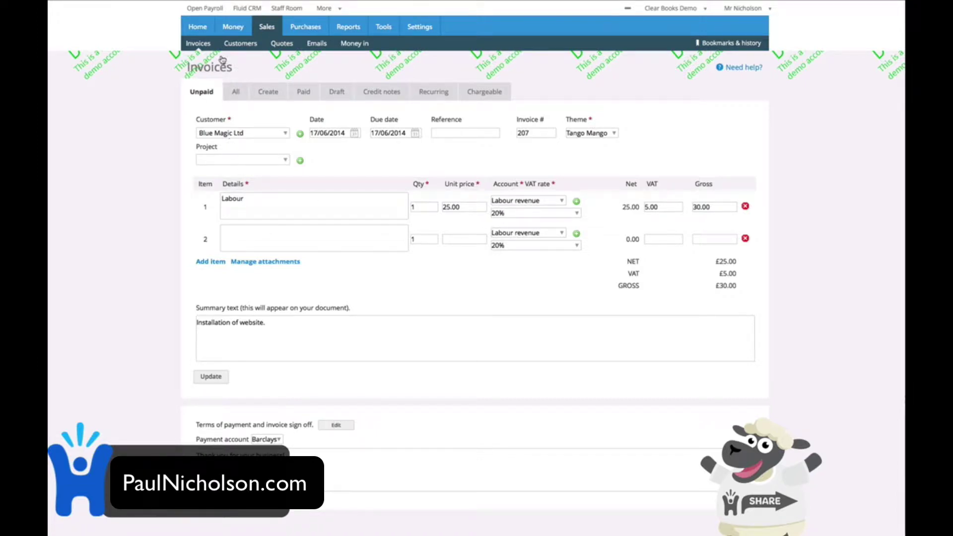
Return to the dashboard and open the unpaid Feb sales invoice of the customer Advertising Jun.
click(203, 26)
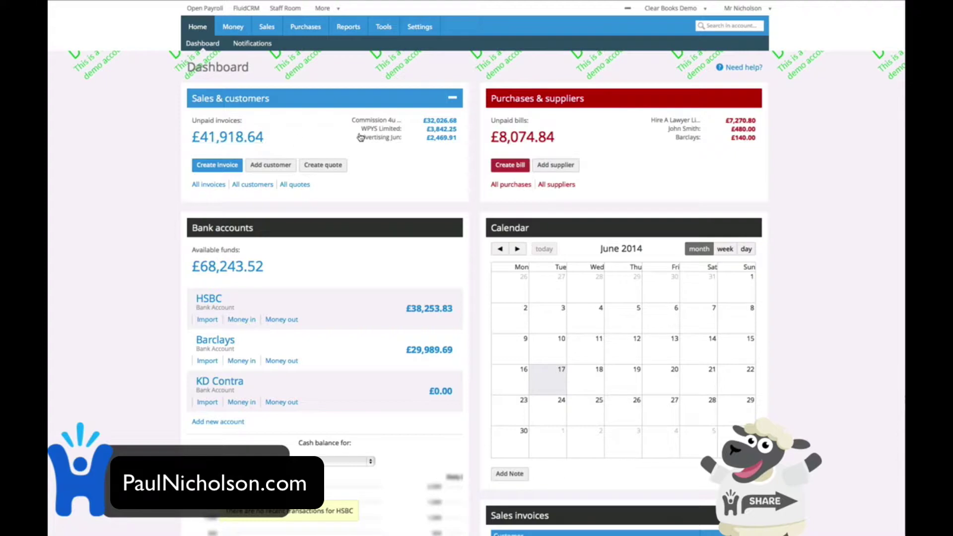
click(437, 138)
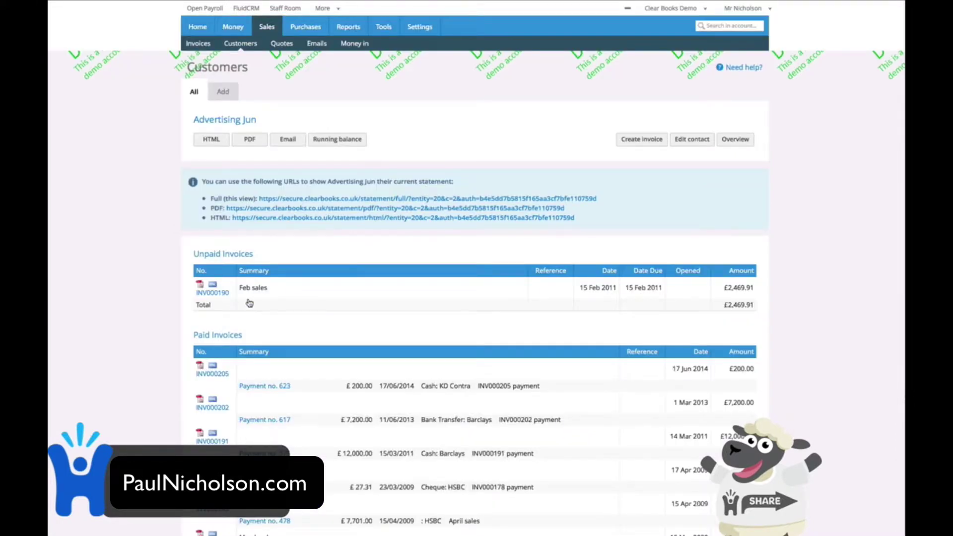
click(212, 293)
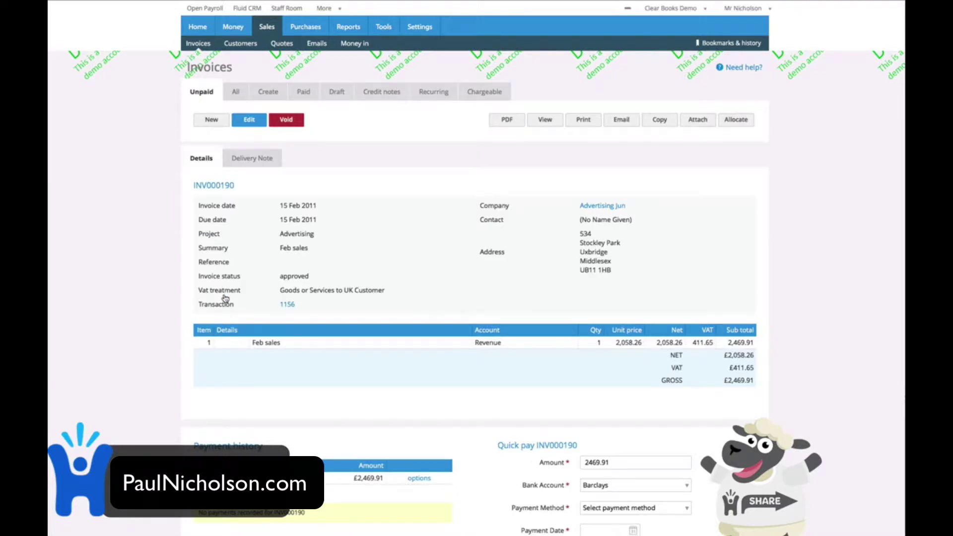
Record full payment of the Feb sales invoice by Bank Transfer dated 17/06/2014 and check its payment history.
scroll(225, 299, down, 4)
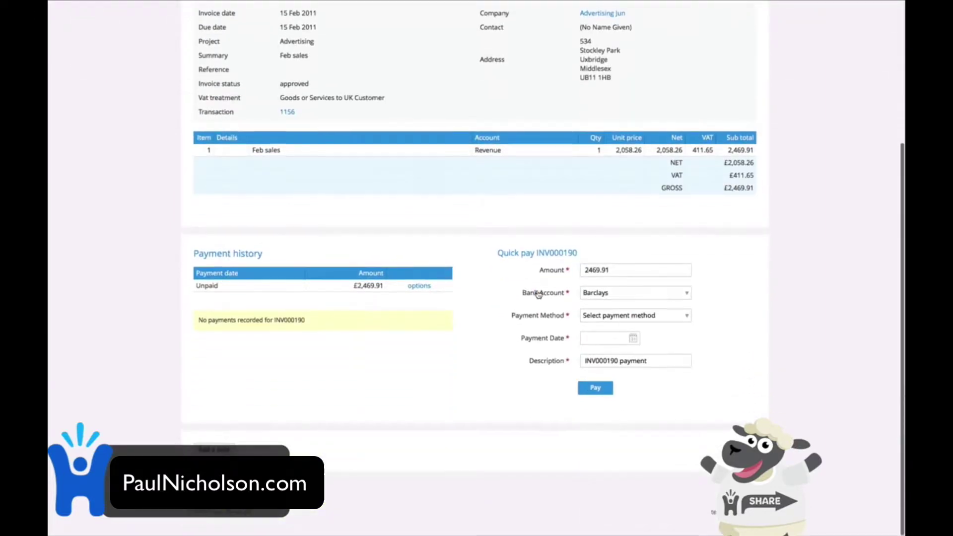
click(684, 318)
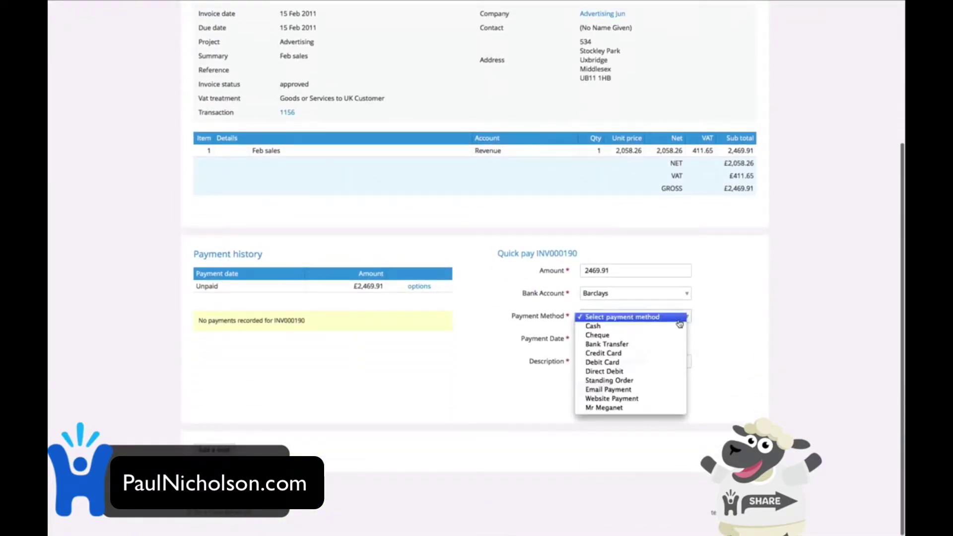
click(668, 350)
click(606, 338)
click(610, 439)
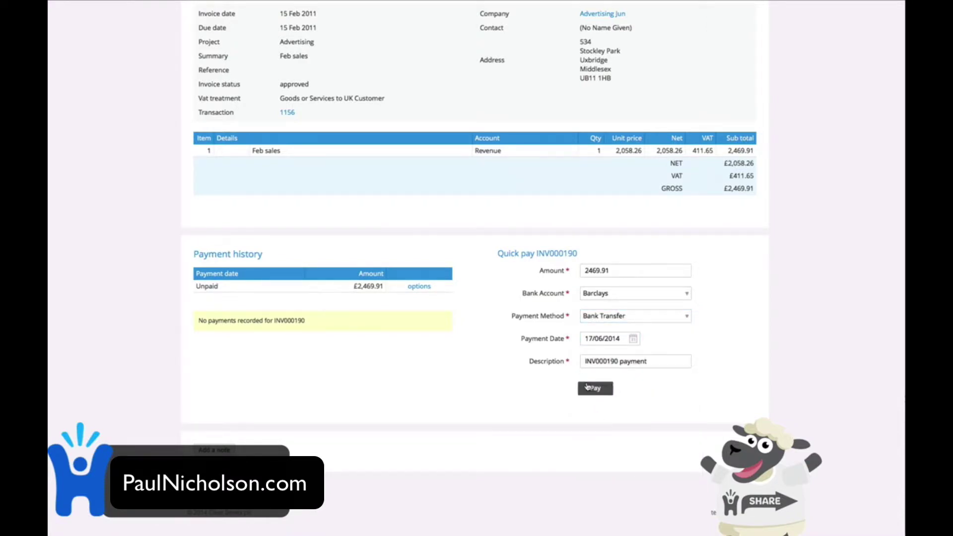
click(590, 388)
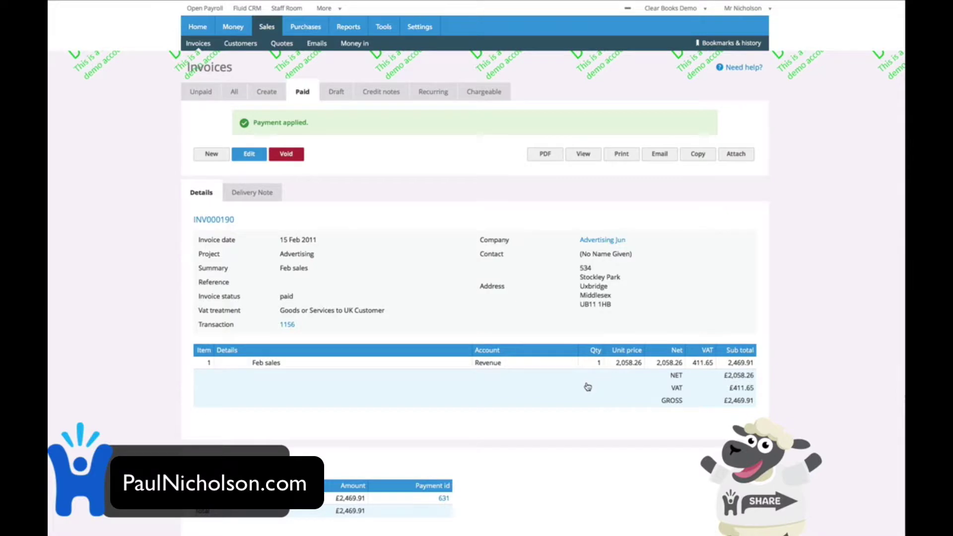
scroll(588, 387, down, 3)
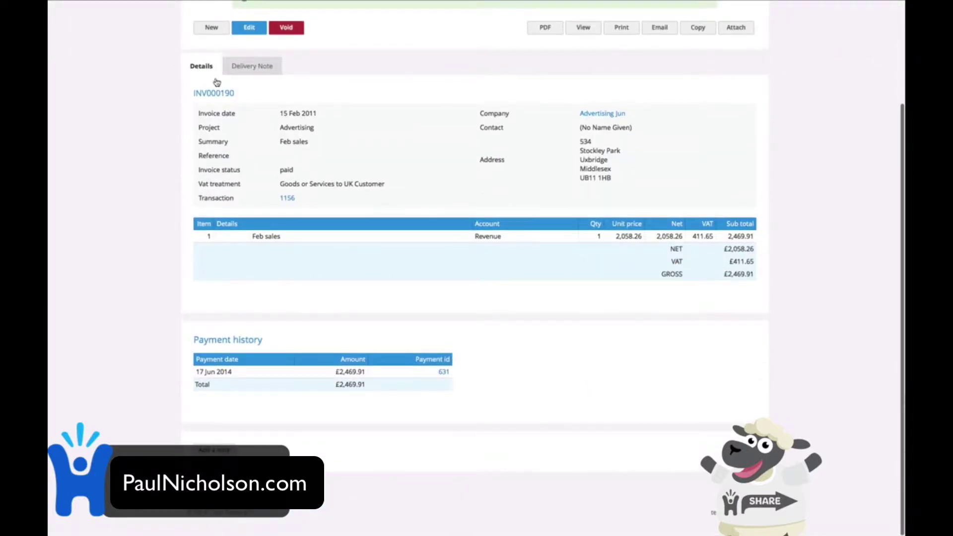
Go back to the dashboard and open the Profit & loss report from its financial reports section.
scroll(217, 82, up, 3)
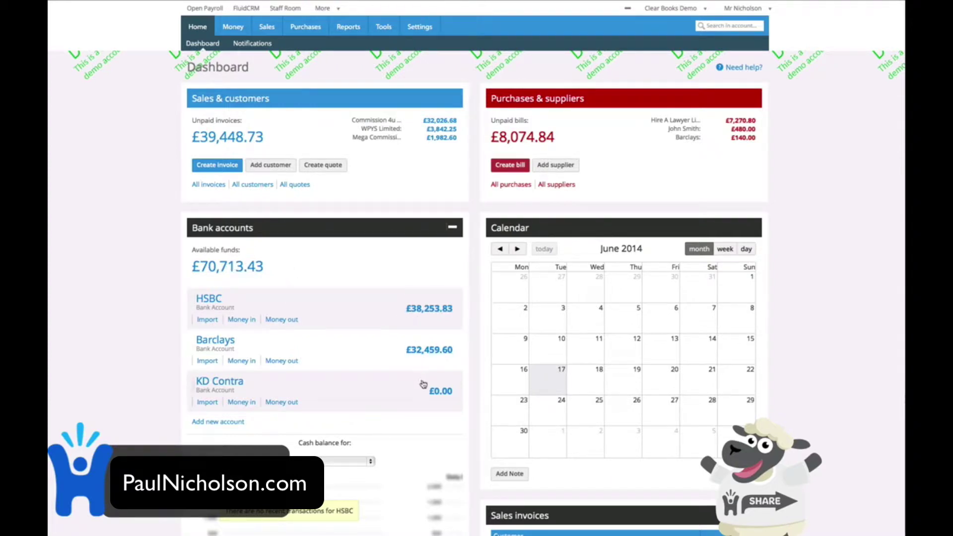
scroll(423, 384, down, 3)
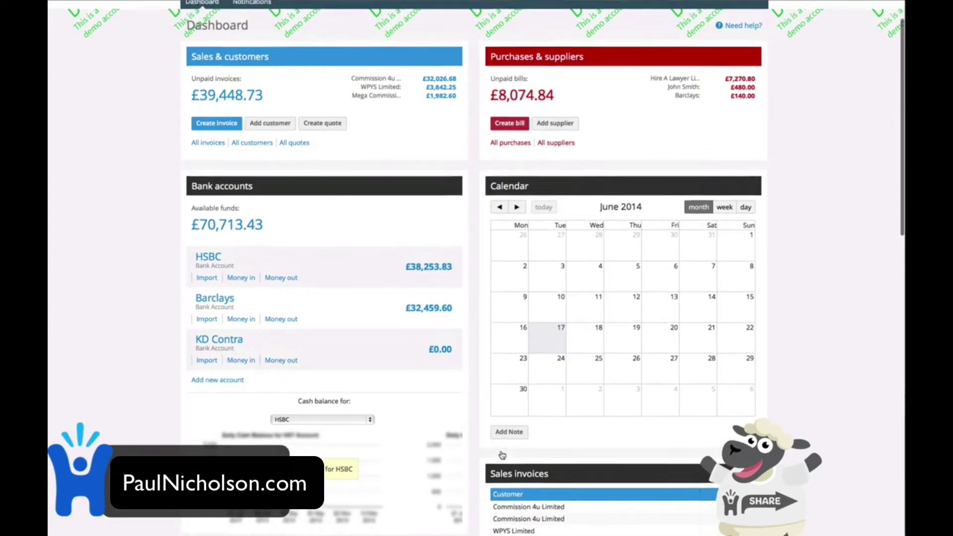
scroll(502, 456, down, 7)
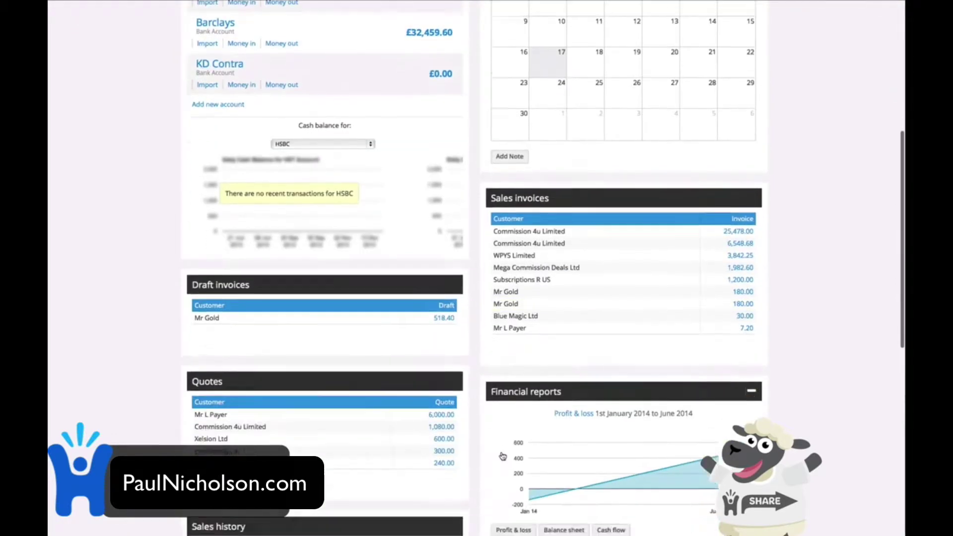
click(503, 436)
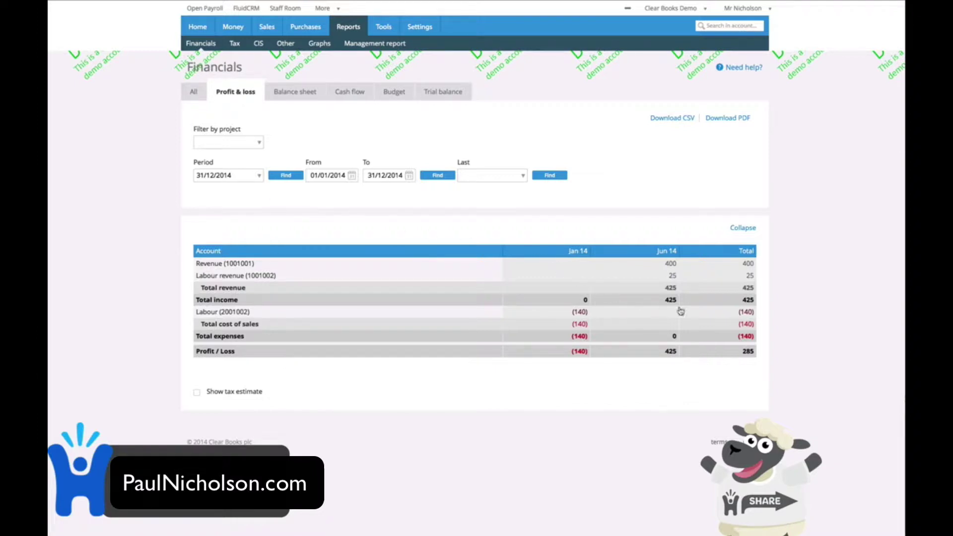
Check the transactions behind the June 2014 labour revenue, and show the profit and loss report for the period 31/12/2013.
click(672, 277)
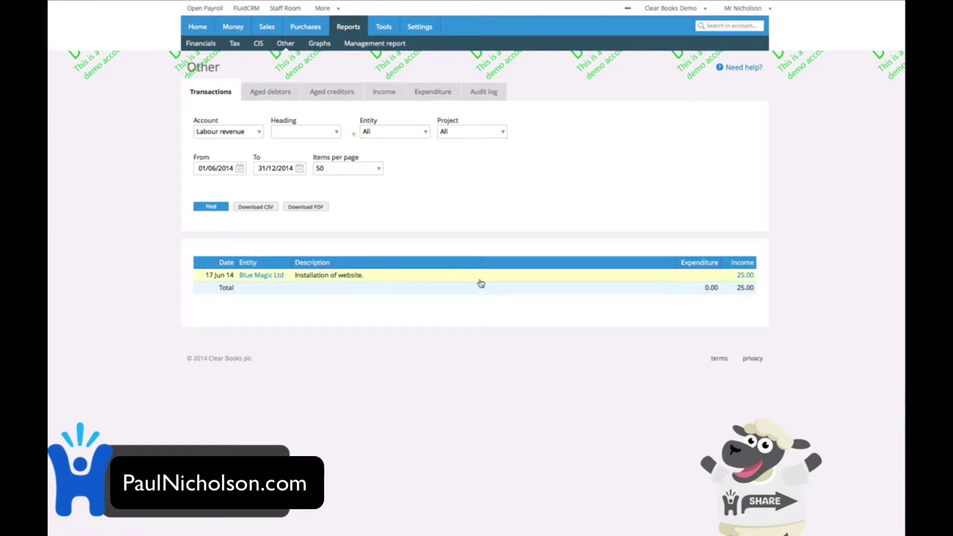
scroll(306, 361, left, 5)
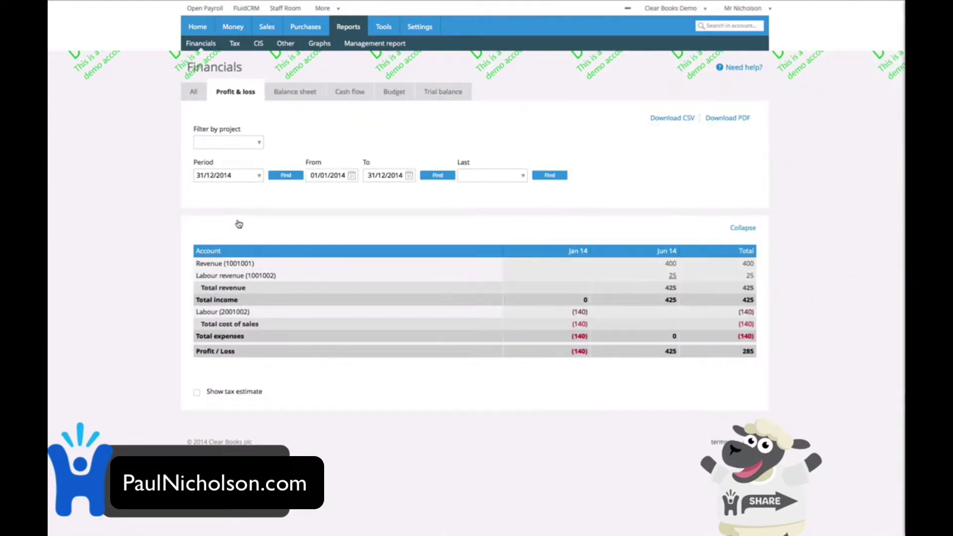
click(257, 183)
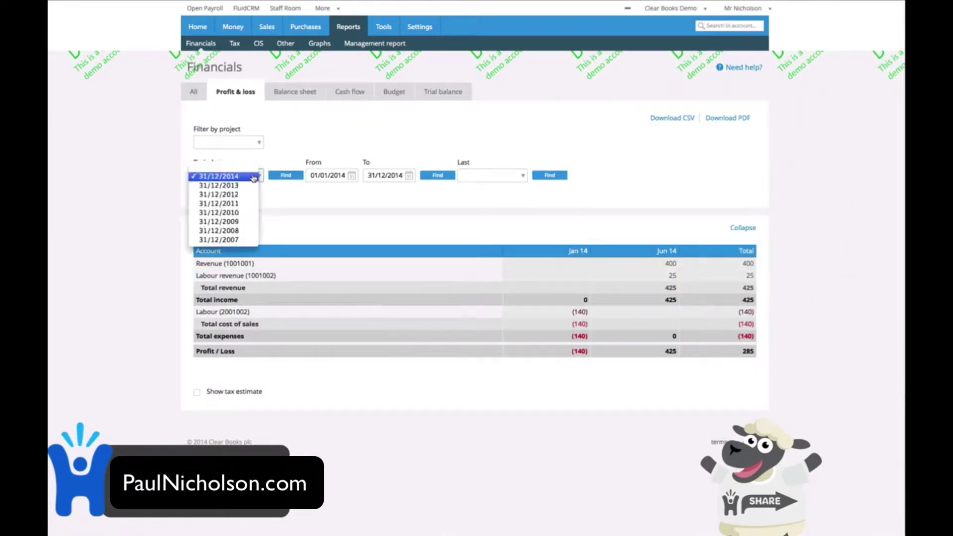
click(252, 189)
click(279, 180)
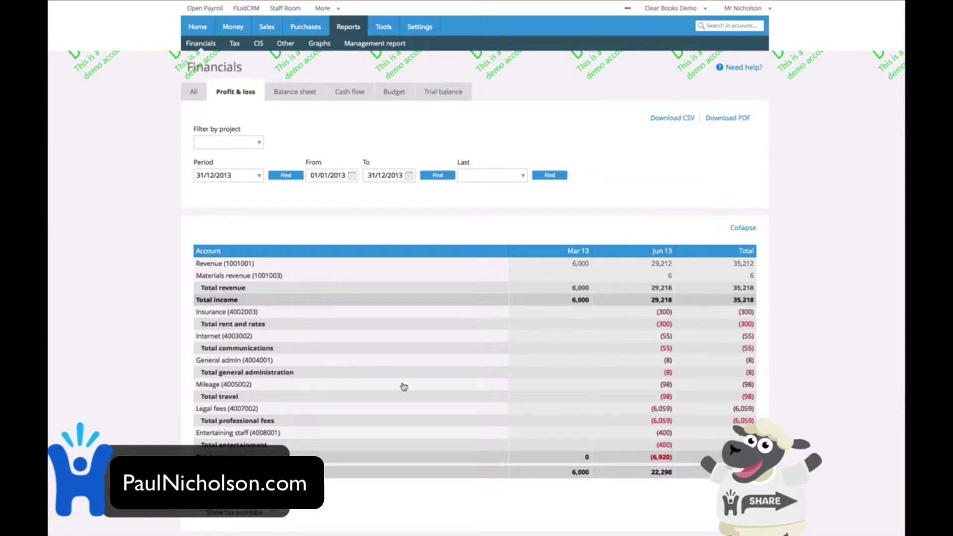
Trace the June 2013 insurance expense through its transaction to the linked purchase bill from Your Insurance Corp.
click(622, 316)
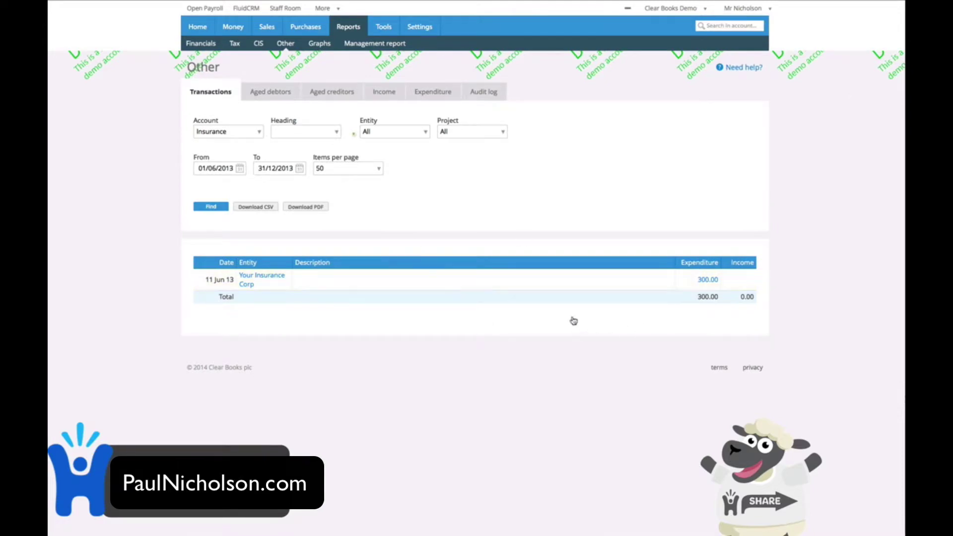
click(704, 281)
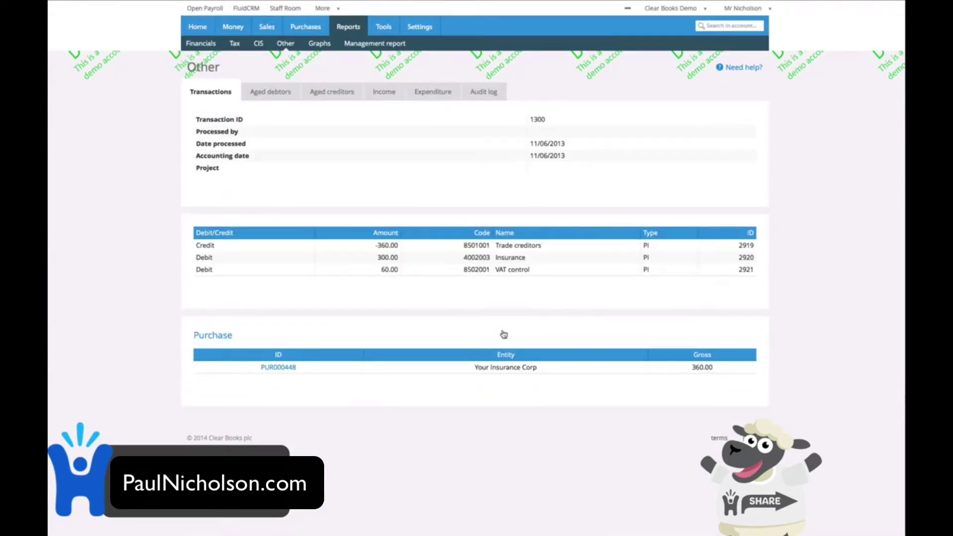
click(263, 368)
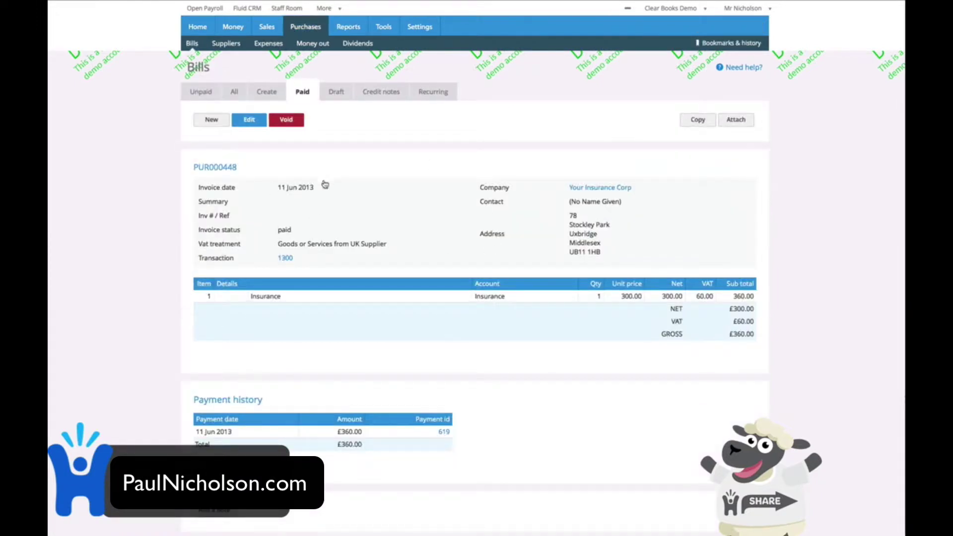
Return to the dashboard and open the money in entry form for the HSBC bank account.
click(194, 26)
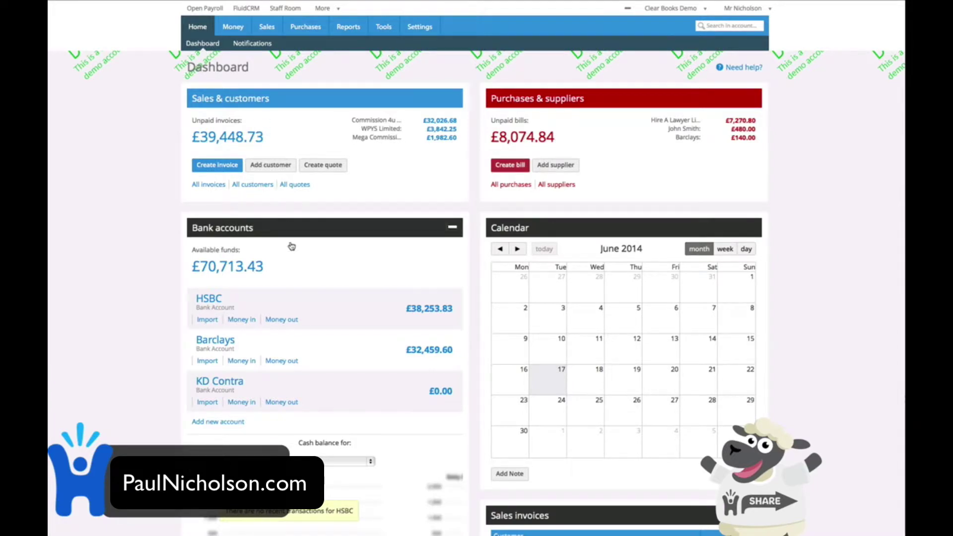
scroll(291, 243, down, 1)
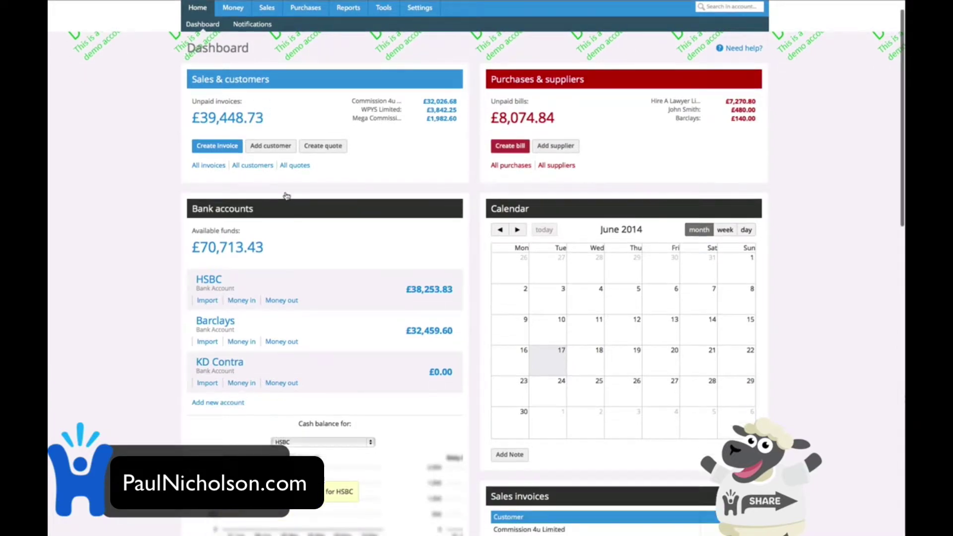
click(242, 300)
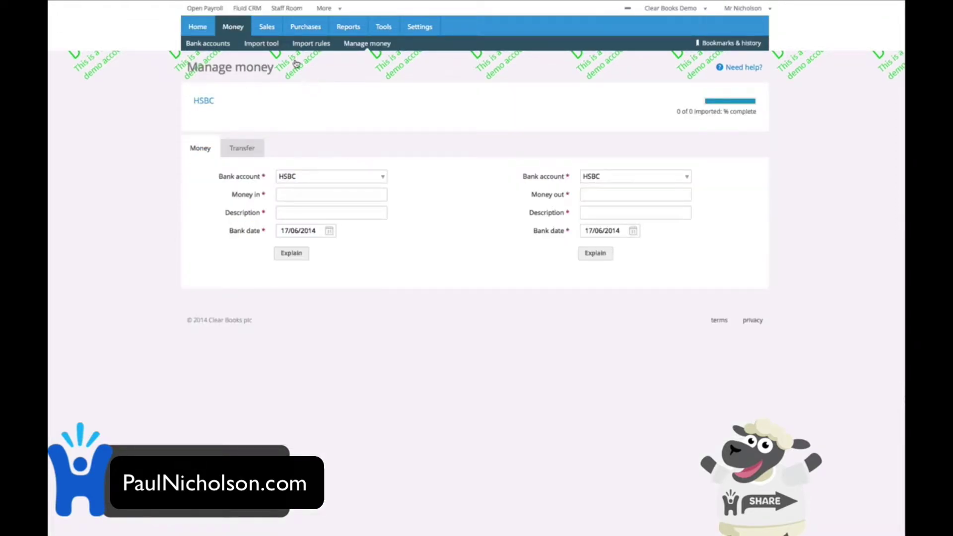
Open the bank statement import for the Barclays account and bring up its file selection, cancelling without choosing a file.
mouse_move(273, 31)
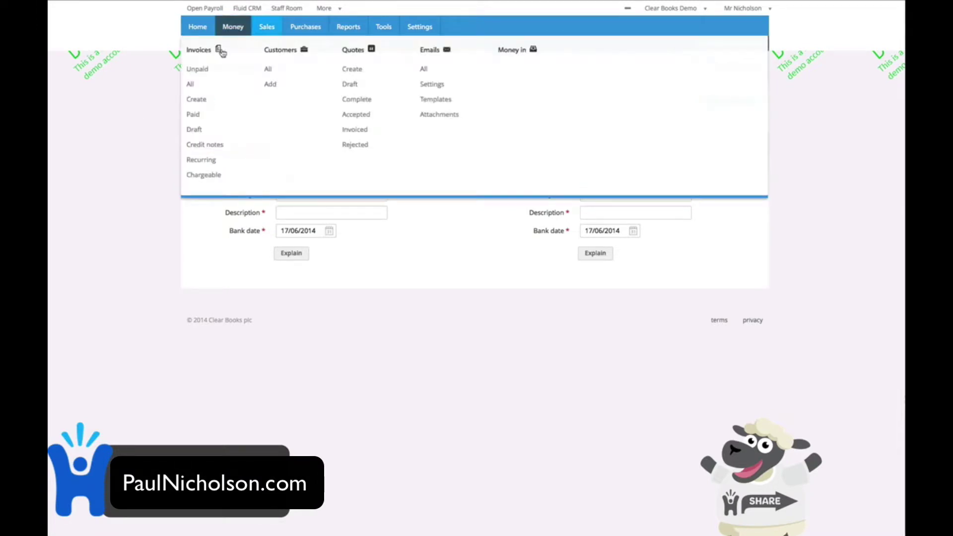
click(261, 44)
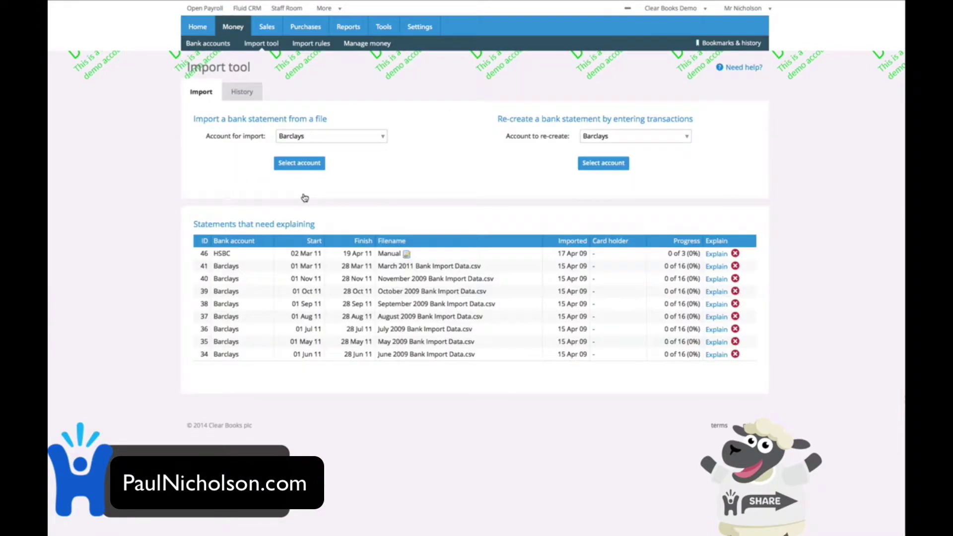
click(313, 166)
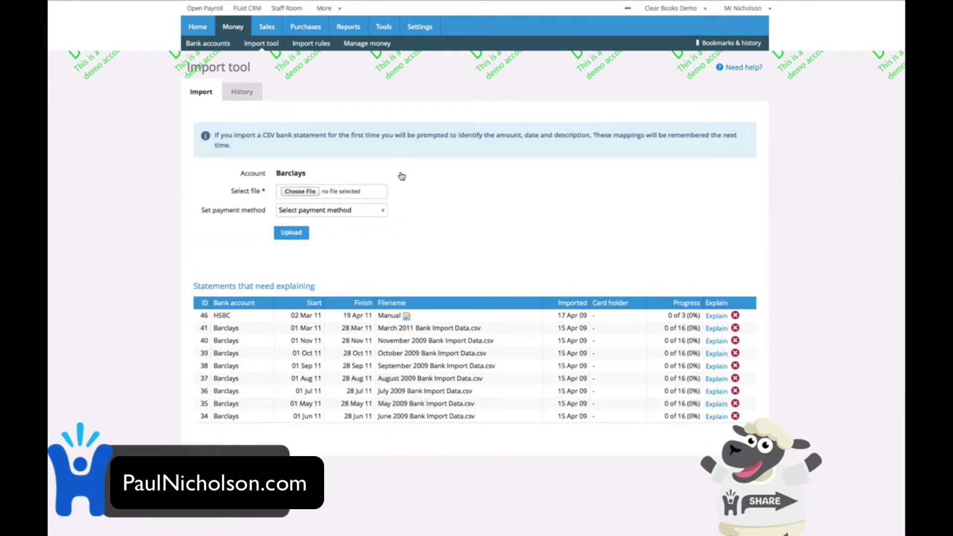
click(307, 193)
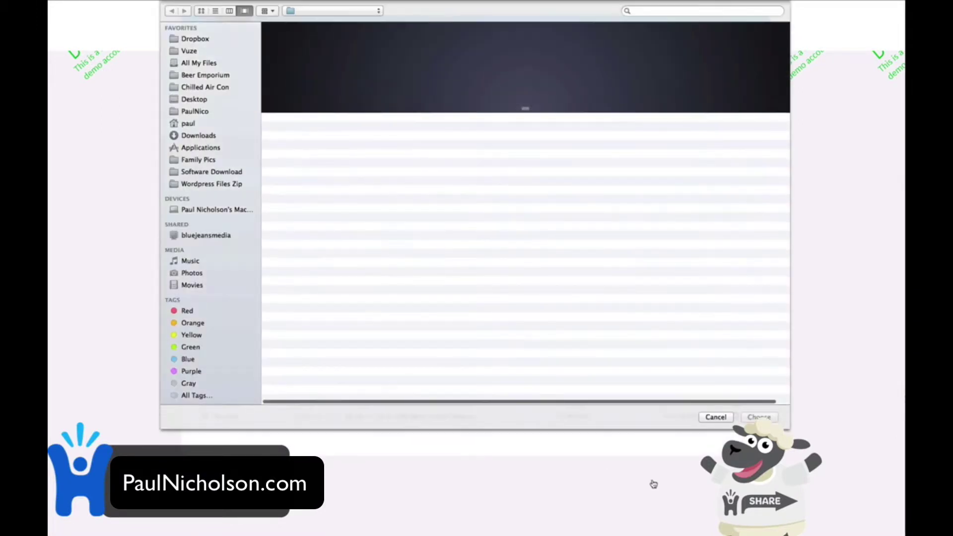
click(716, 417)
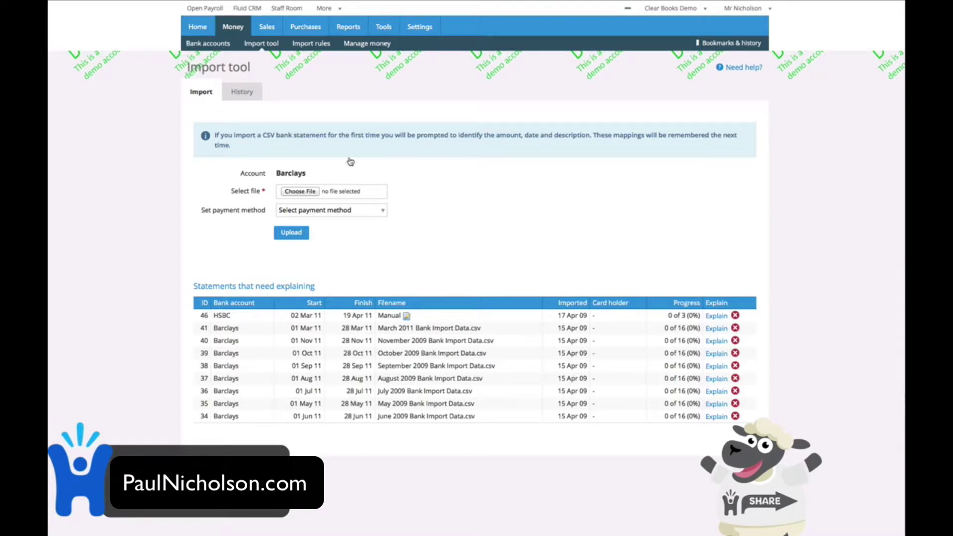
Go back to the dashboard and review its VAT and Tax & dividends sections.
click(198, 26)
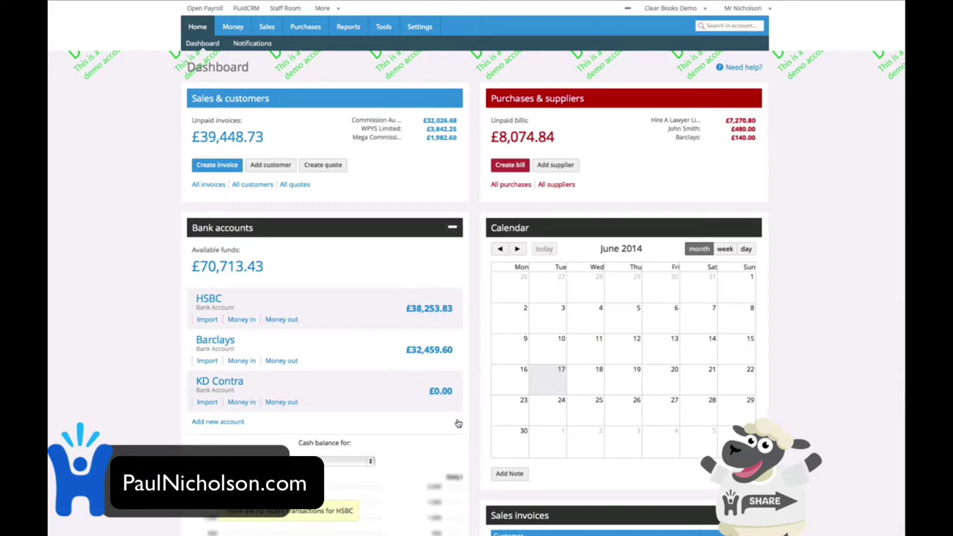
scroll(458, 423, down, 10)
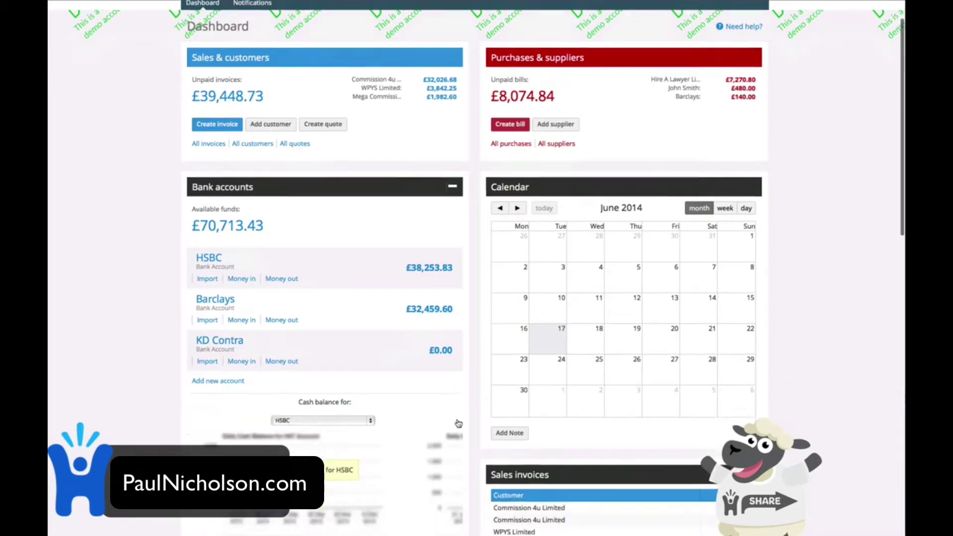
scroll(457, 420, down, 2)
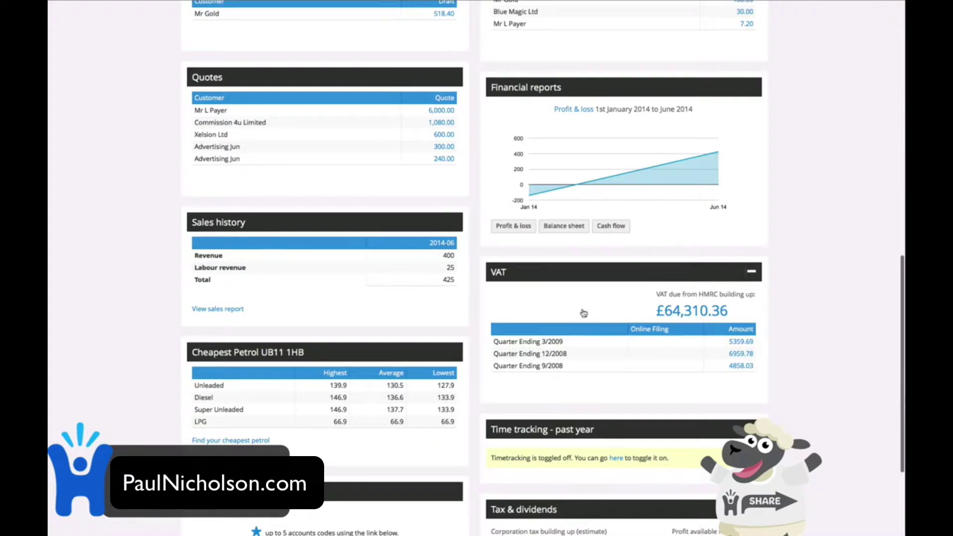
scroll(561, 404, down, 1)
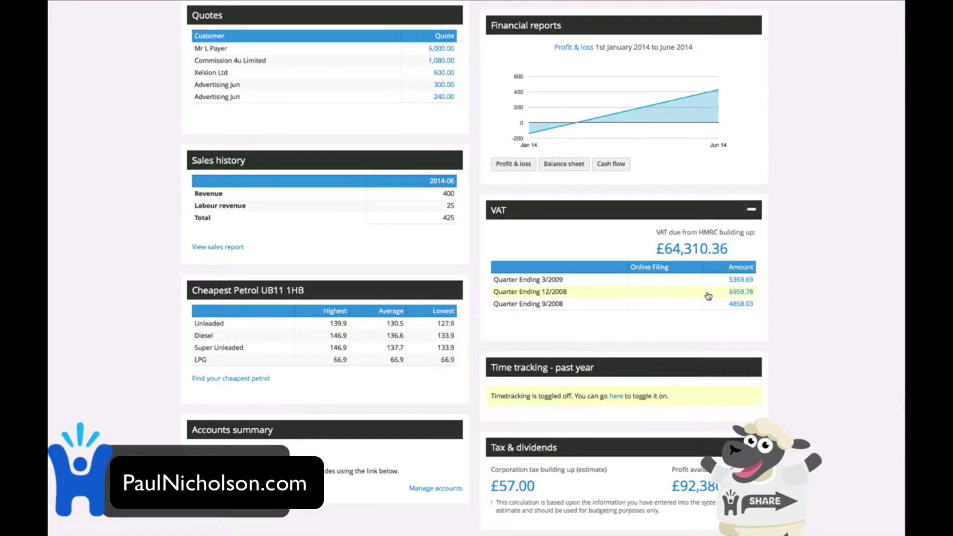
scroll(698, 339, down, 2)
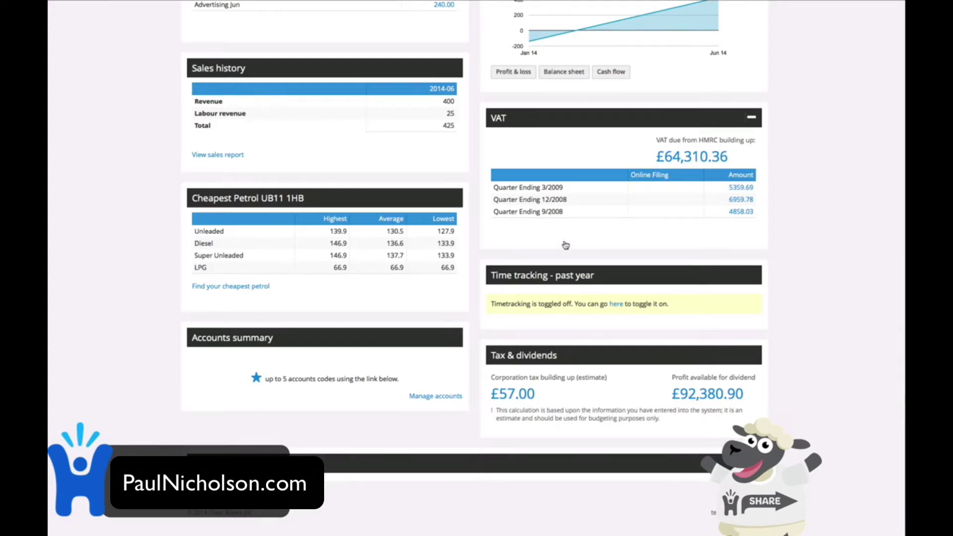
View the VAT control transactions behind the VAT due from HMRC figure and return to the dashboard.
scroll(566, 245, up, 2)
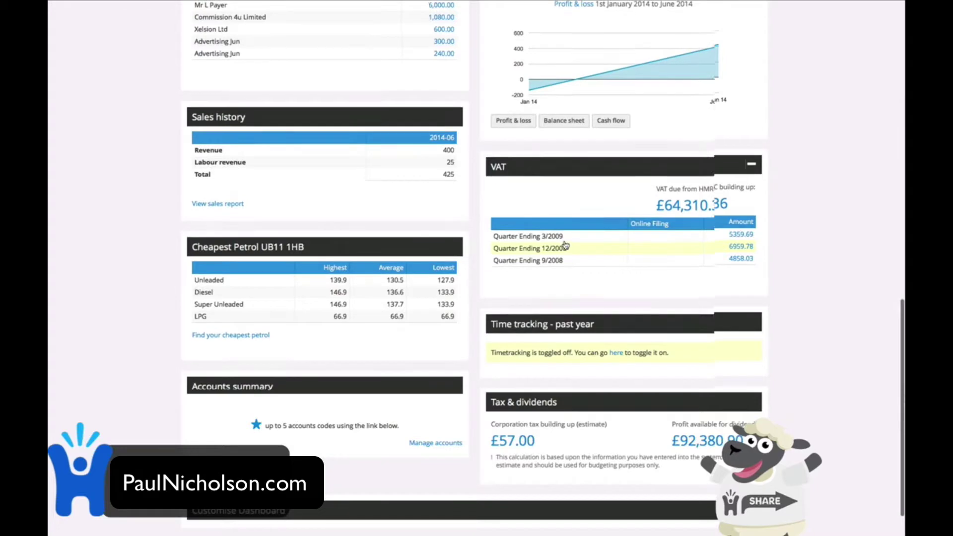
scroll(566, 245, up, 3)
click(674, 274)
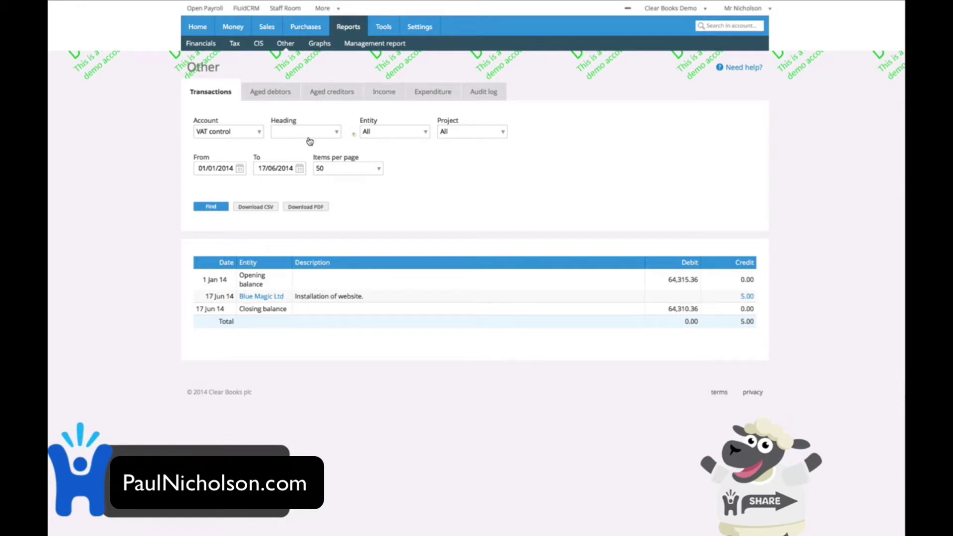
key(alt+Left)
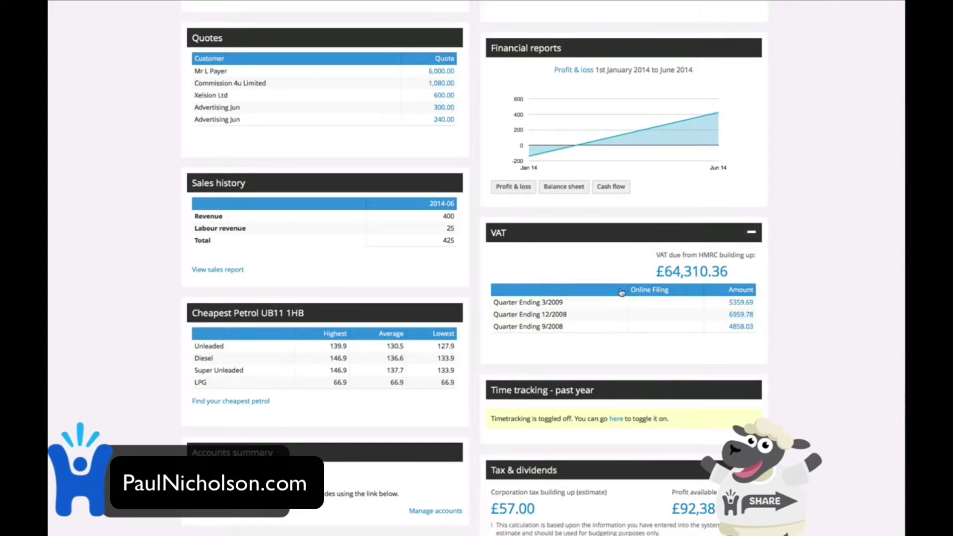
Open the VAT return page from the tax reports.
scroll(621, 292, up, 10)
mouse_move(276, 27)
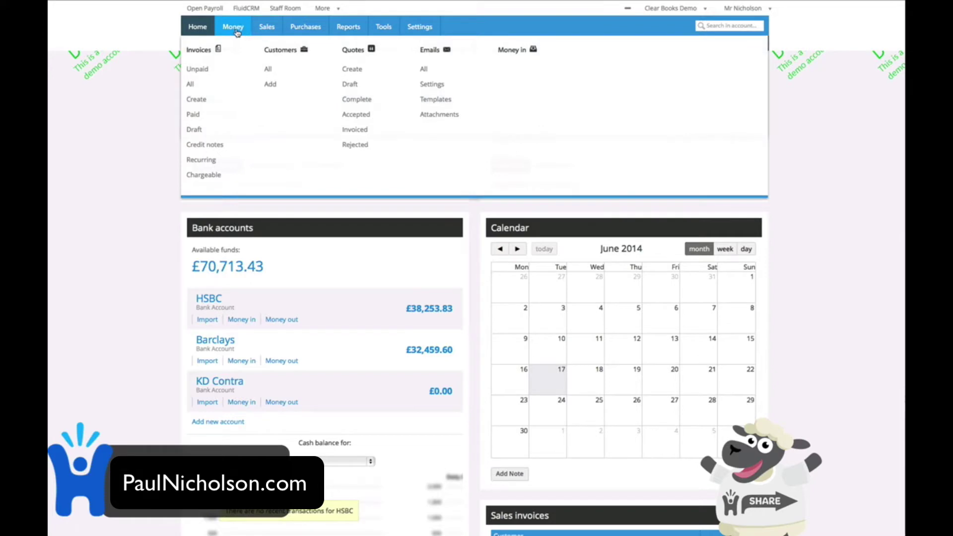
mouse_move(239, 31)
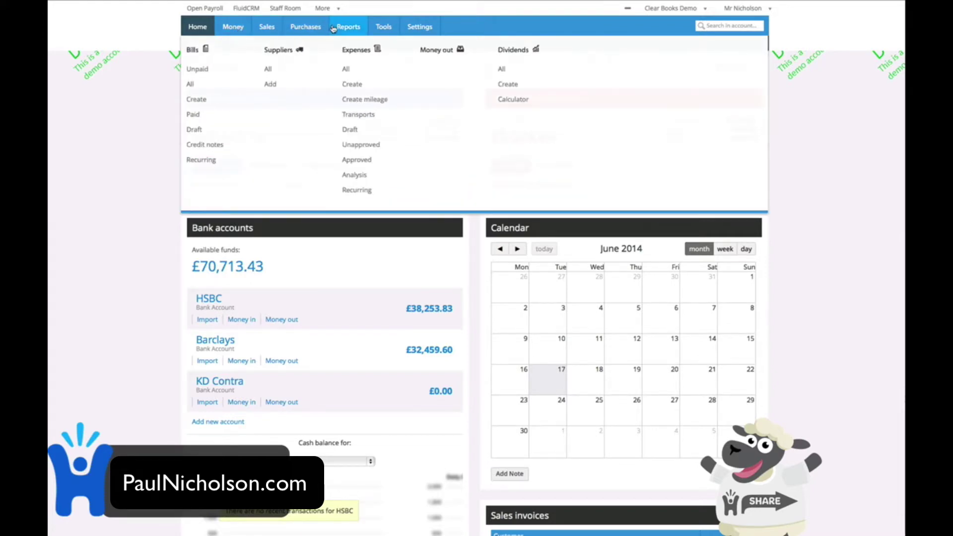
mouse_move(389, 28)
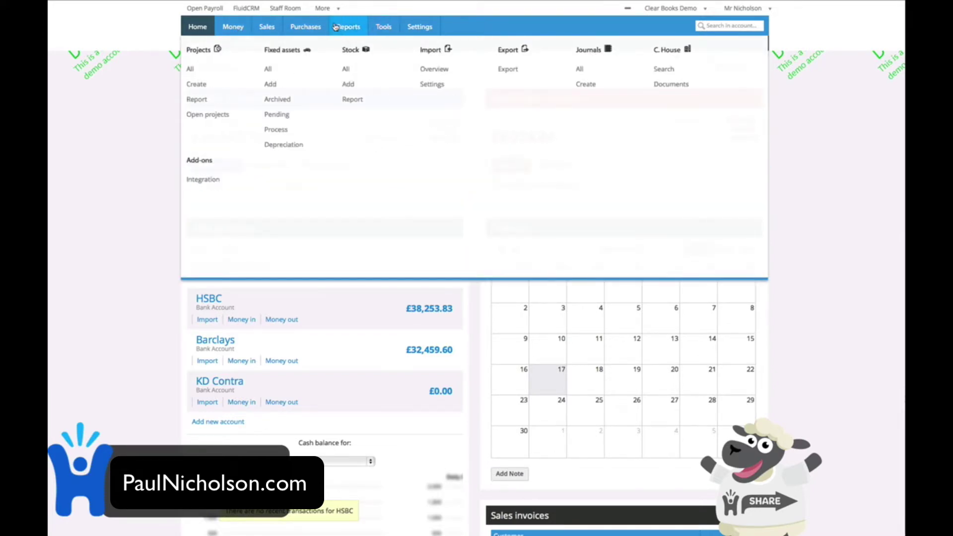
mouse_move(337, 27)
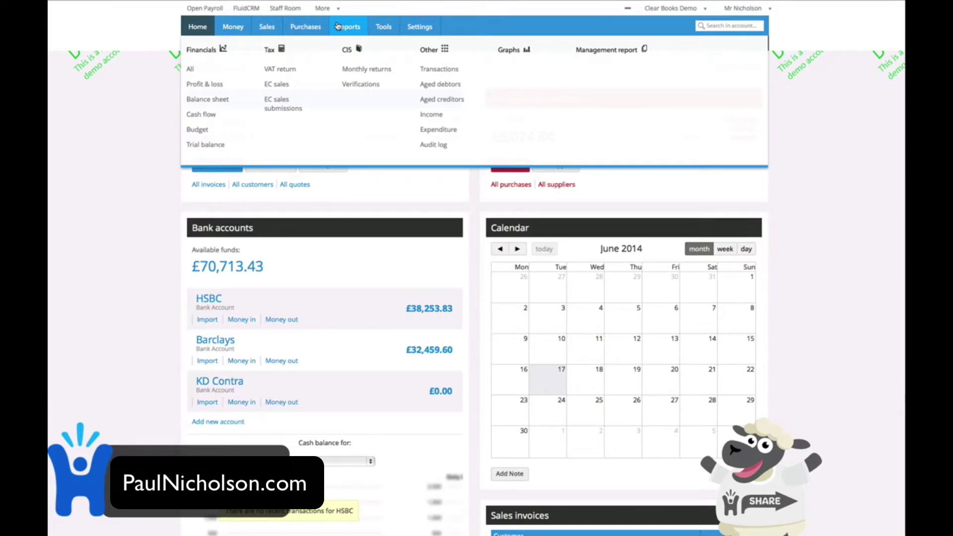
click(275, 70)
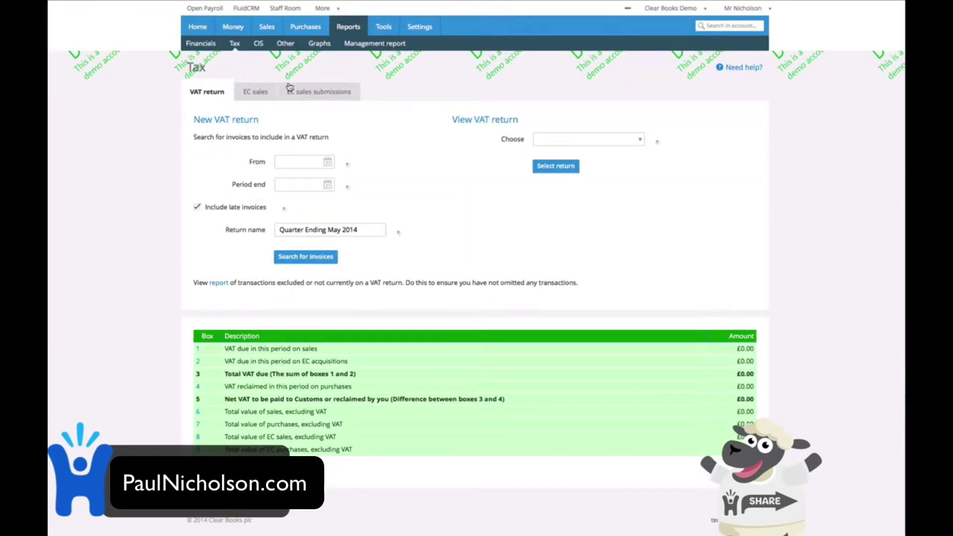
Try to search for invoices for a new VAT return from 01/04/2014 with period end 17/06/2014.
click(322, 165)
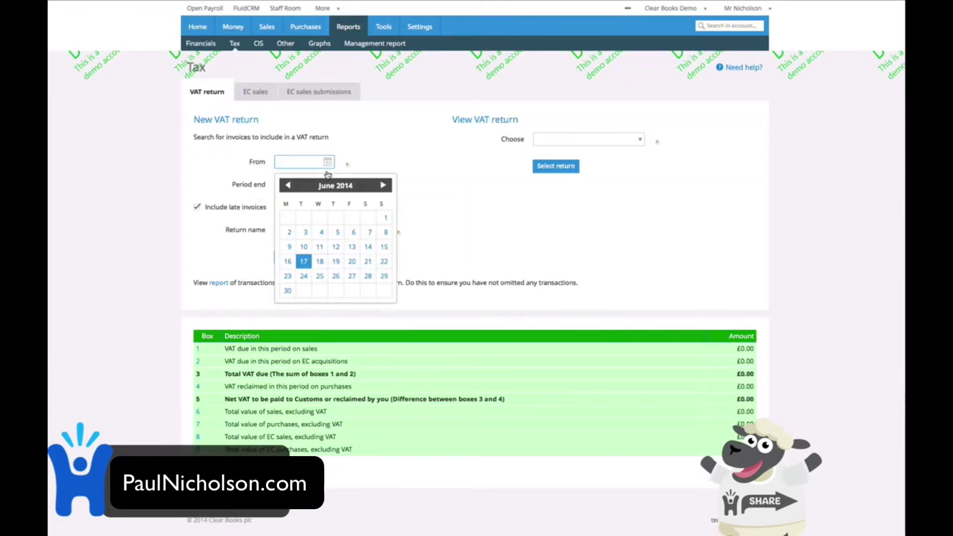
click(289, 188)
click(288, 187)
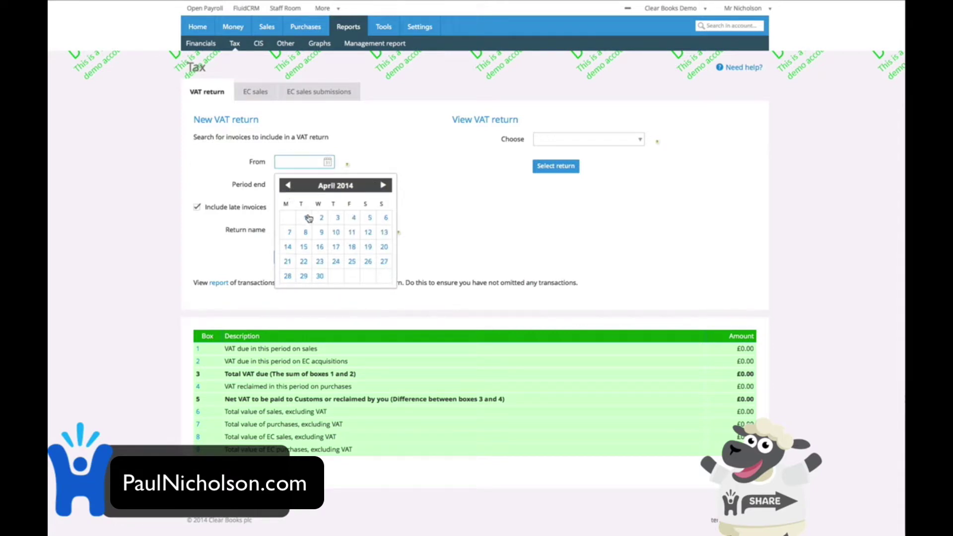
click(306, 219)
click(328, 186)
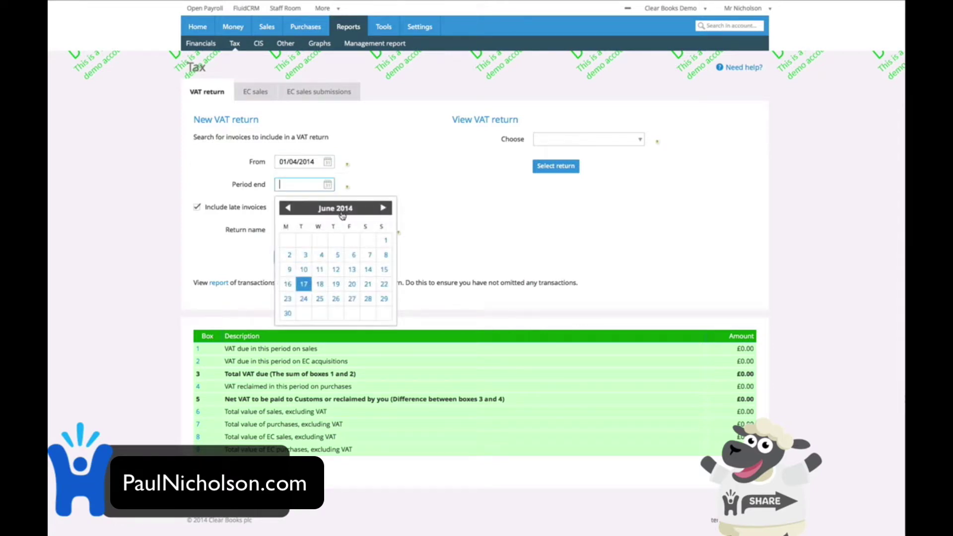
click(304, 288)
click(317, 262)
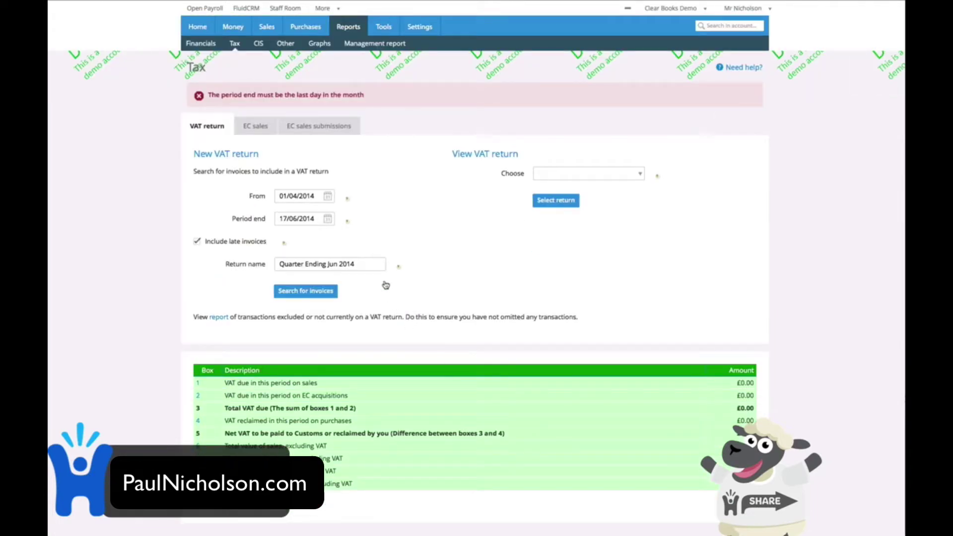
Change the new VAT return's From date to 01/01/2014.
click(333, 219)
click(288, 242)
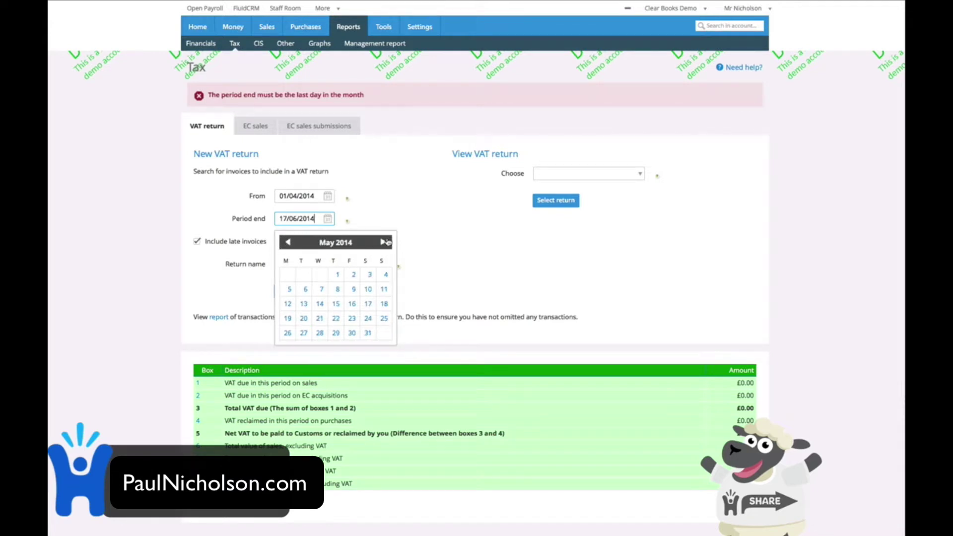
click(328, 197)
click(289, 220)
click(288, 220)
click(289, 220)
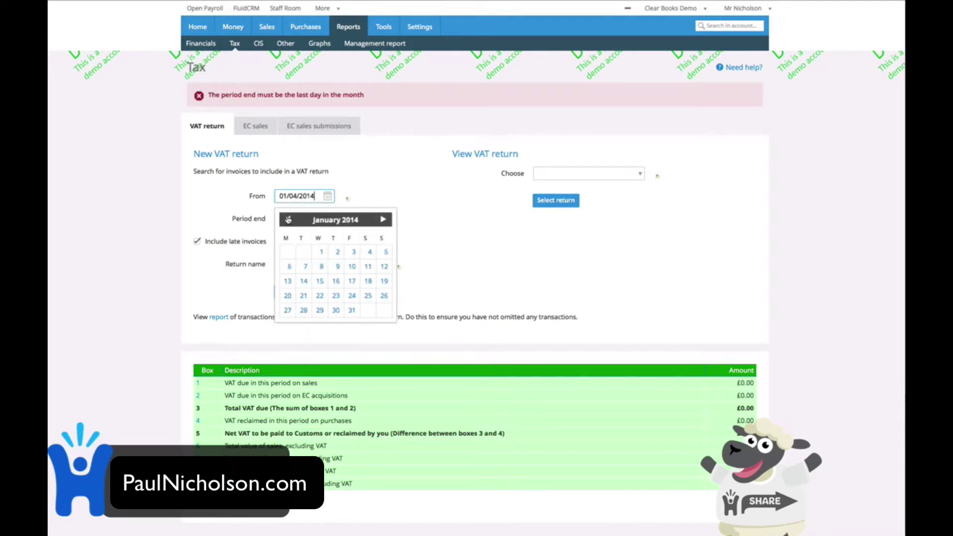
click(326, 251)
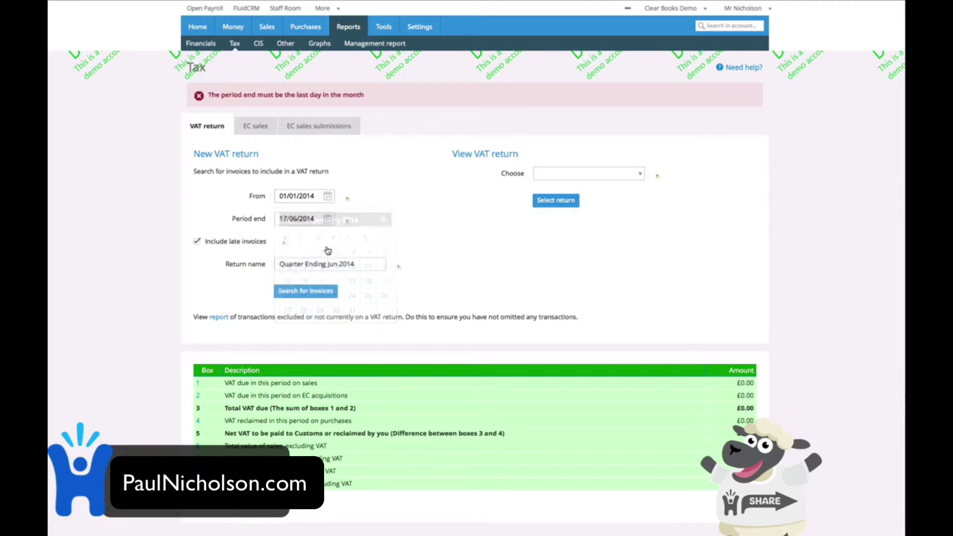
Set the new VAT return's period end to 31/07/2014 and search for the invoices to include.
click(312, 293)
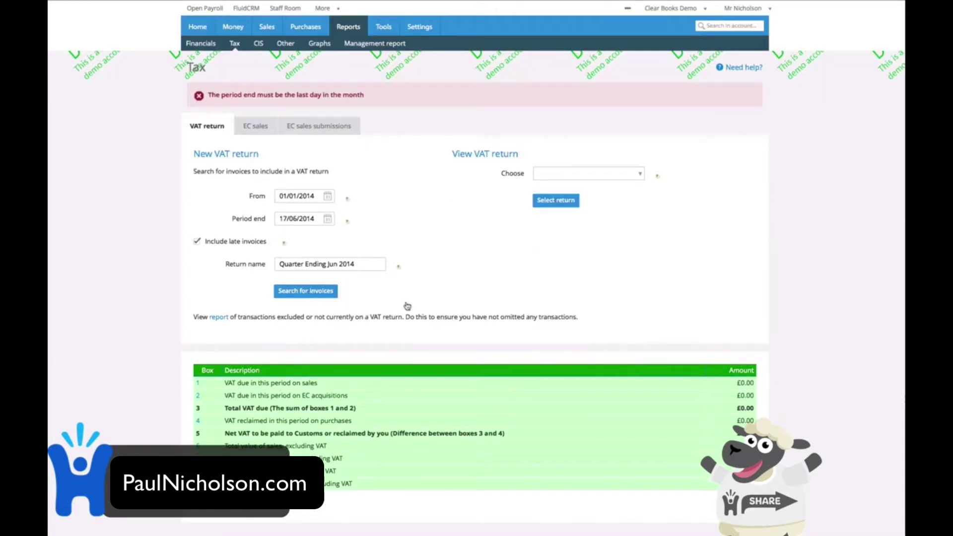
click(383, 243)
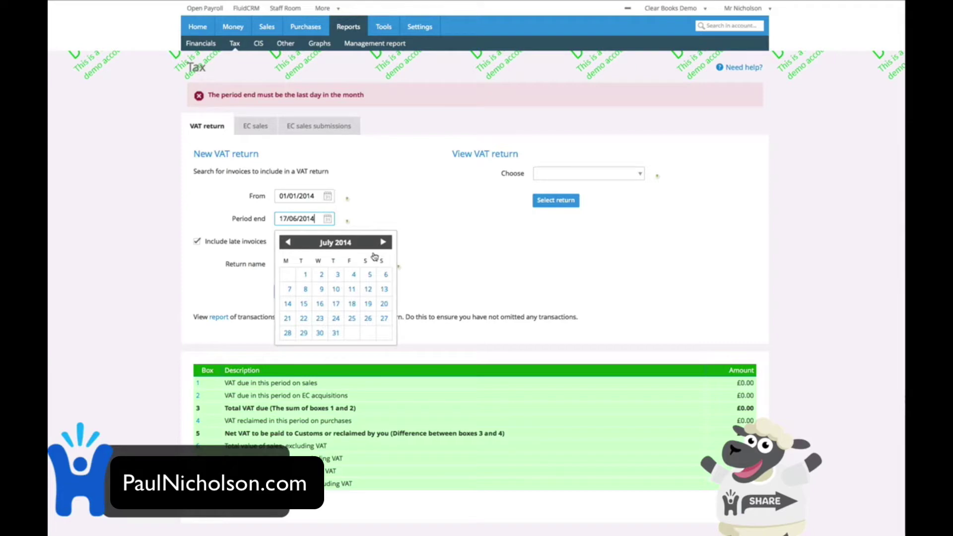
click(335, 332)
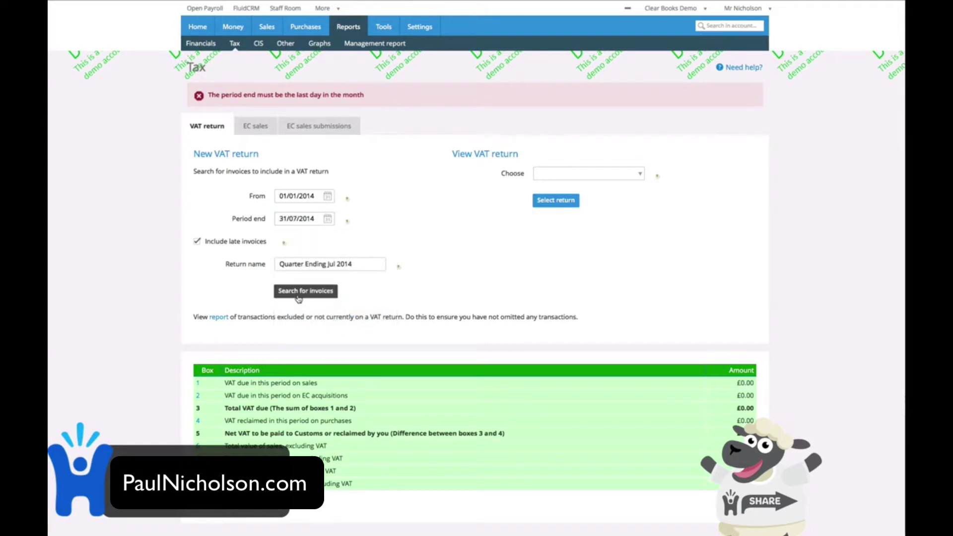
click(297, 297)
Review the VAT return's box amounts and the transactions behind Box 1 VAT on Sales and Box 4 VAT on Purchases.
scroll(363, 373, down, 4)
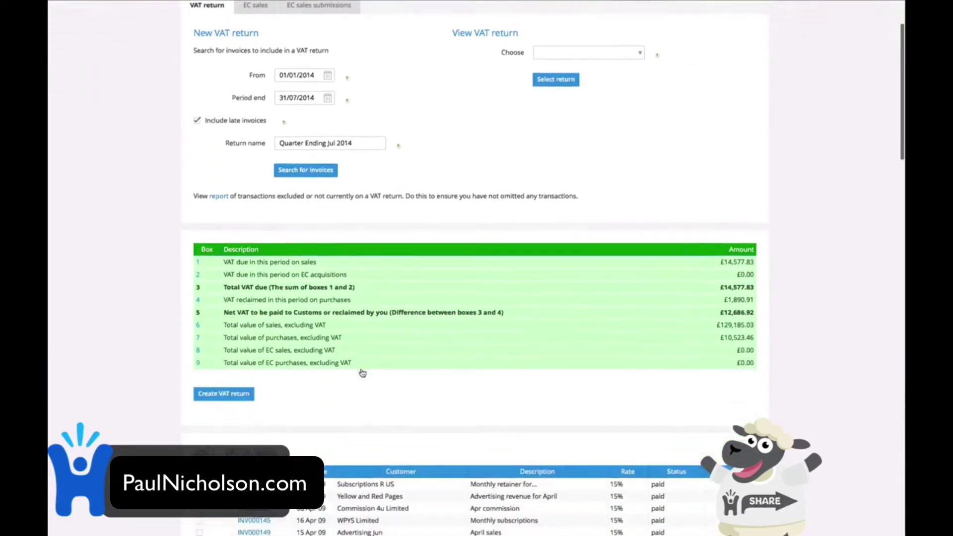
scroll(363, 373, down, 8)
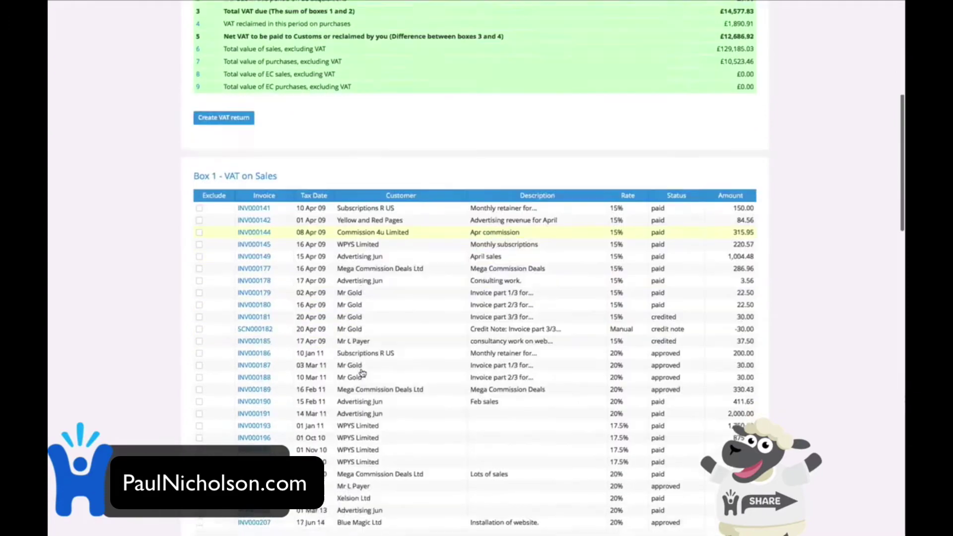
scroll(362, 373, down, 5)
scroll(362, 374, up, 7)
scroll(362, 373, up, 4)
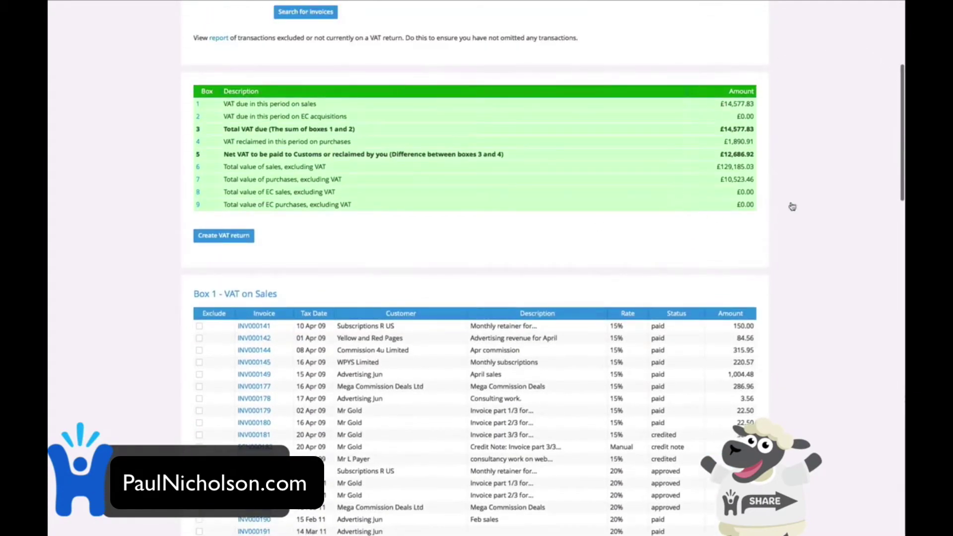
scroll(599, 375, down, 18)
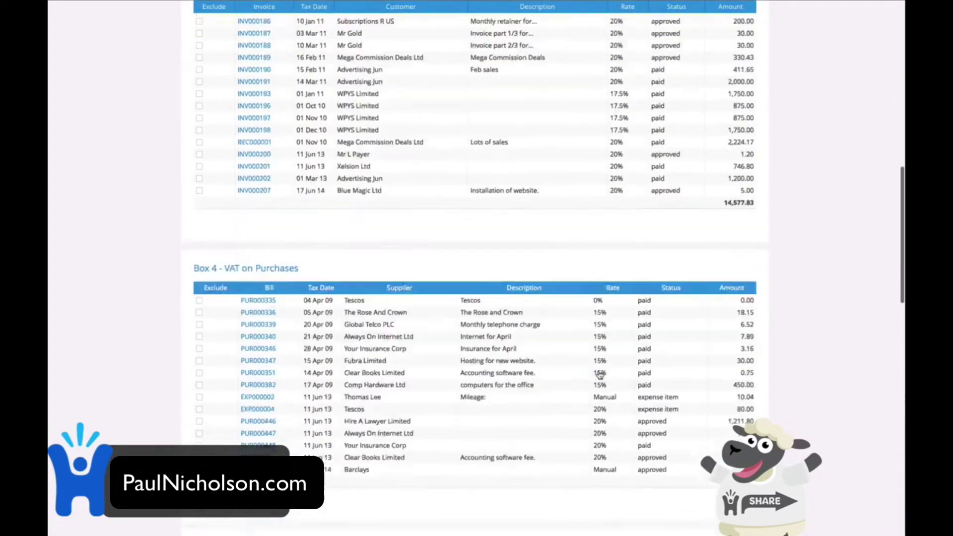
scroll(600, 375, down, 15)
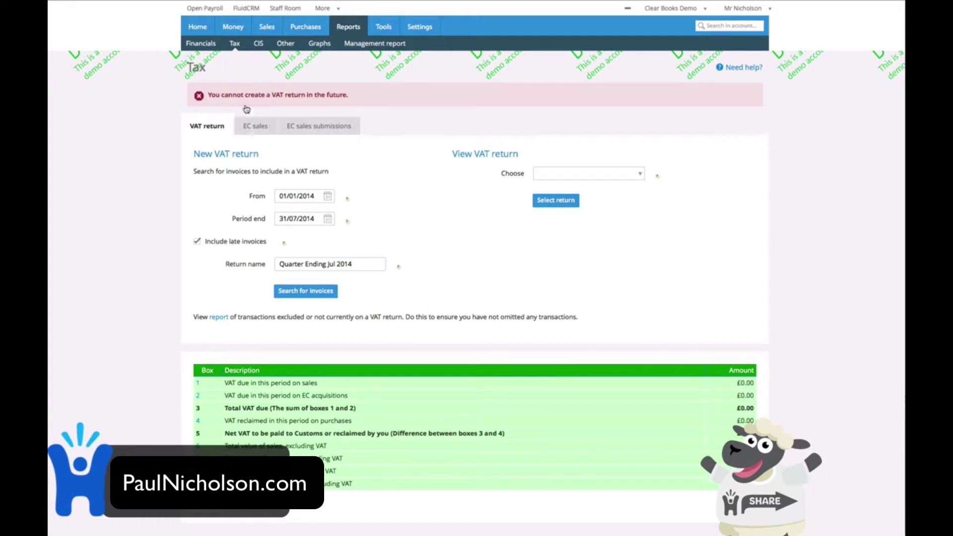
Go back to the dashboard, view the Open Payroll overview and return to the Clear Books dashboard.
click(203, 36)
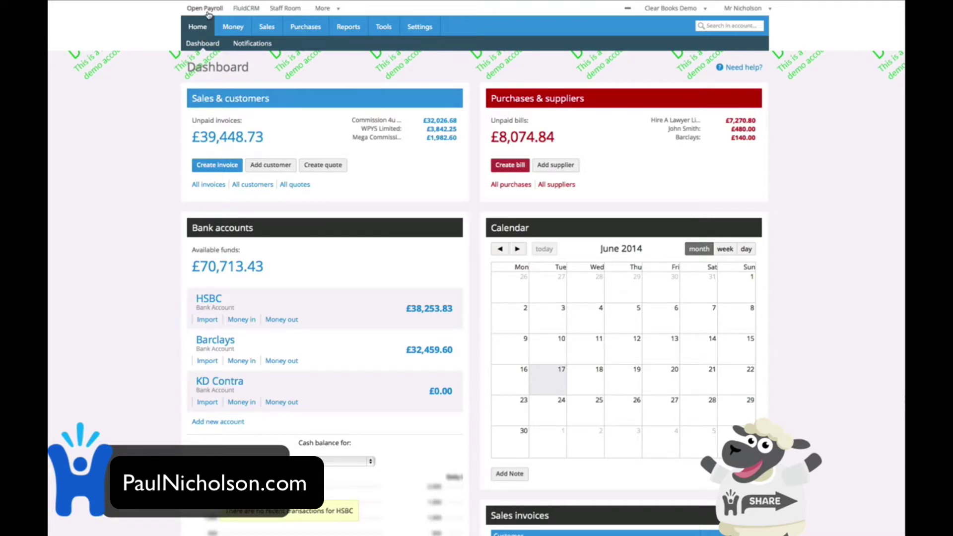
click(208, 14)
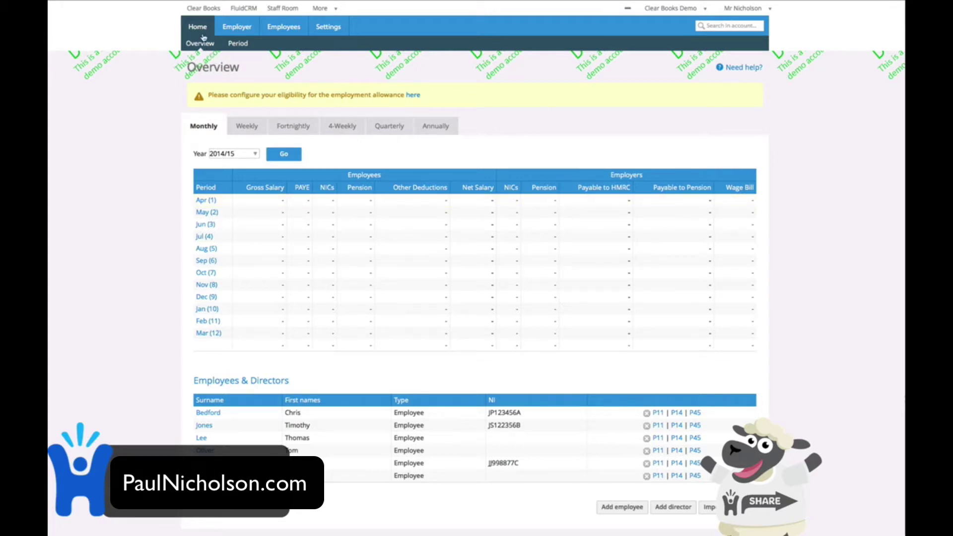
mouse_move(203, 37)
click(199, 9)
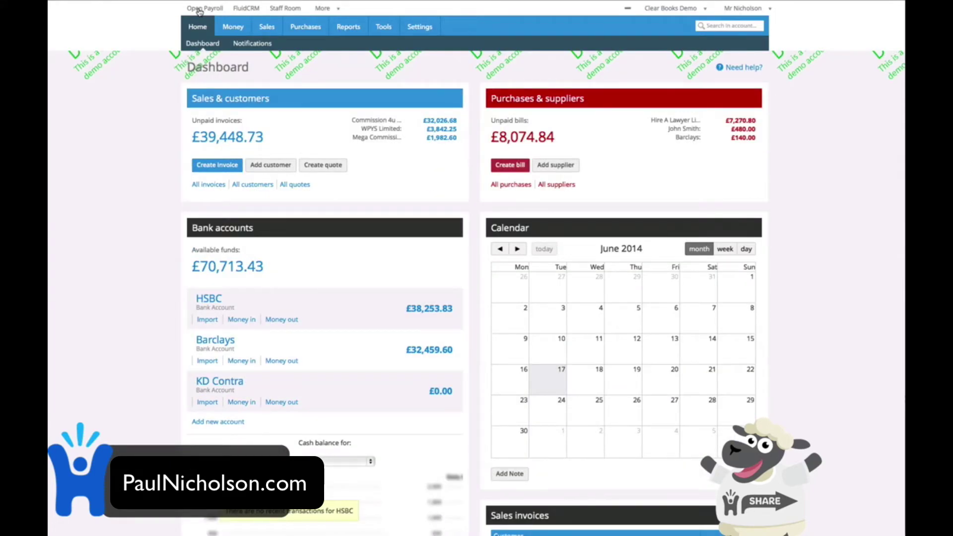
Look through the dashboard's sections and the options available under Settings and Tools.
scroll(312, 263, down, 5)
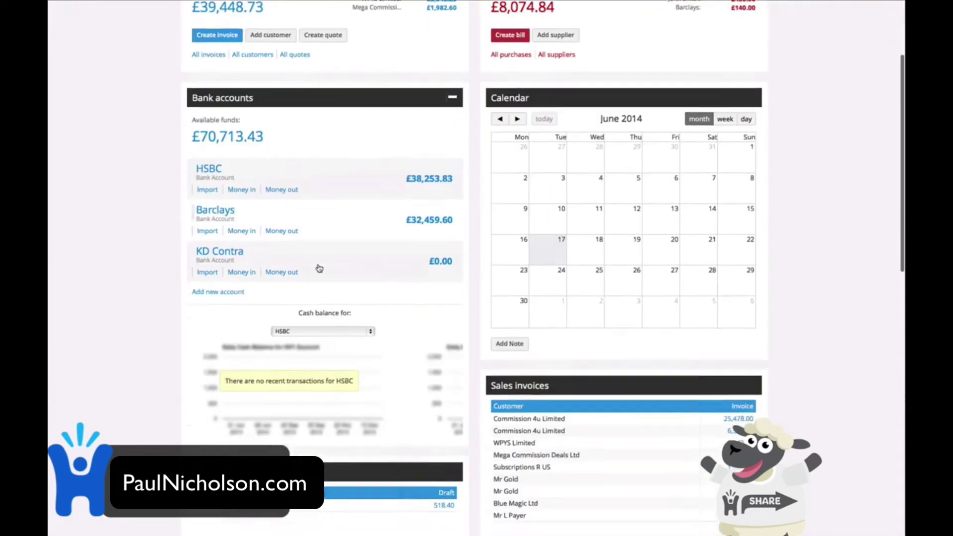
scroll(319, 268, down, 8)
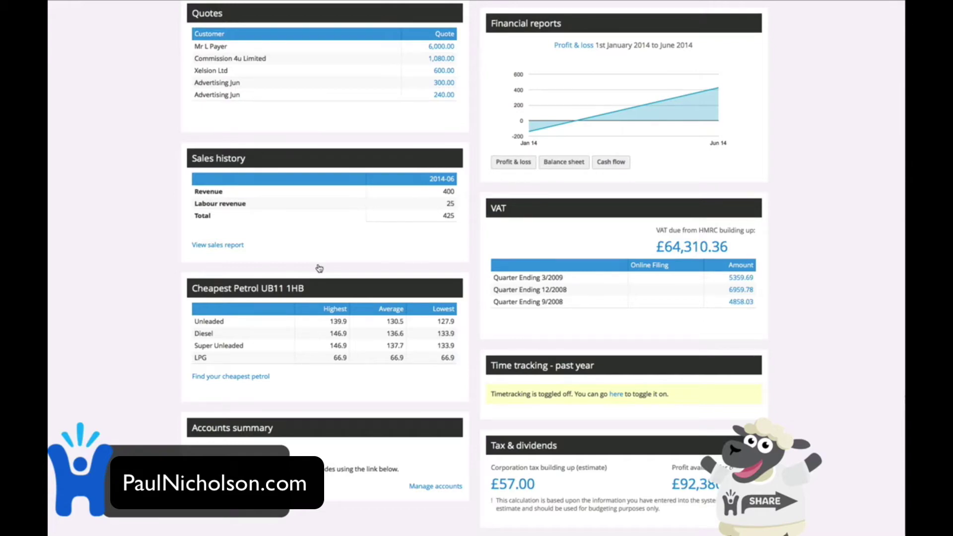
scroll(318, 268, up, 14)
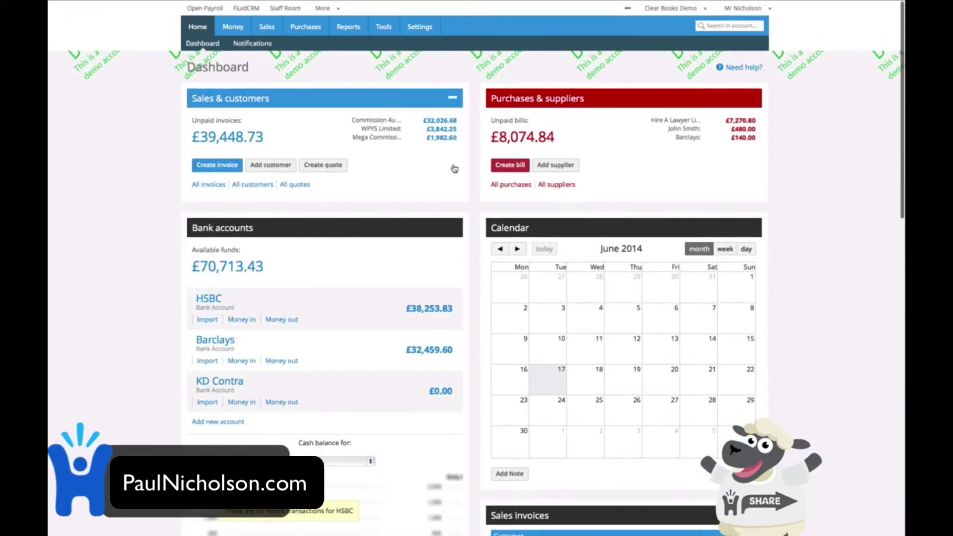
click(426, 28)
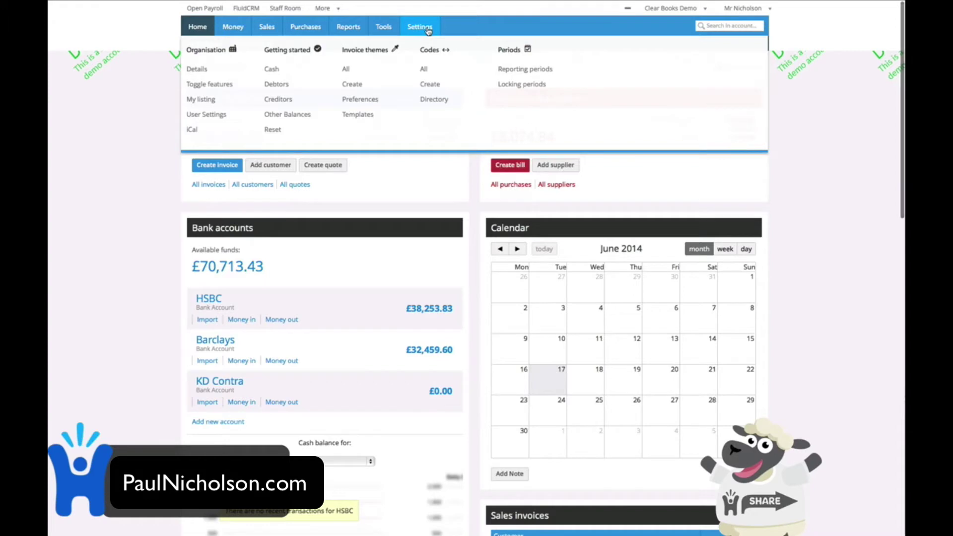
click(387, 30)
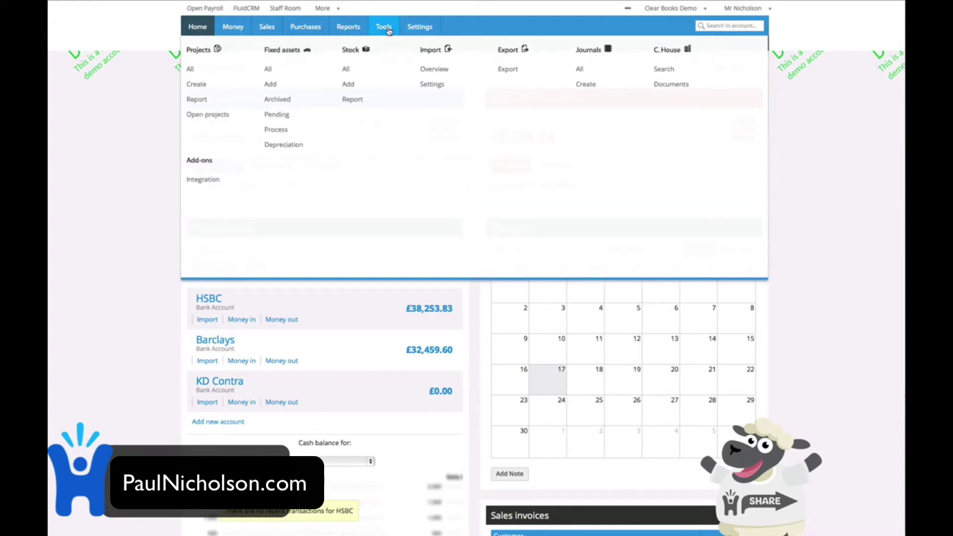
click(337, 32)
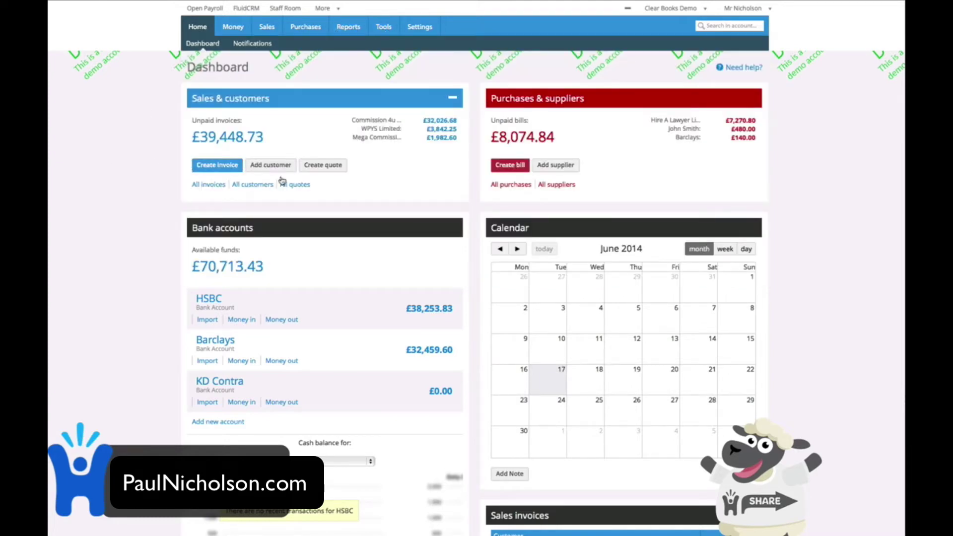
scroll(694, 272, down, 15)
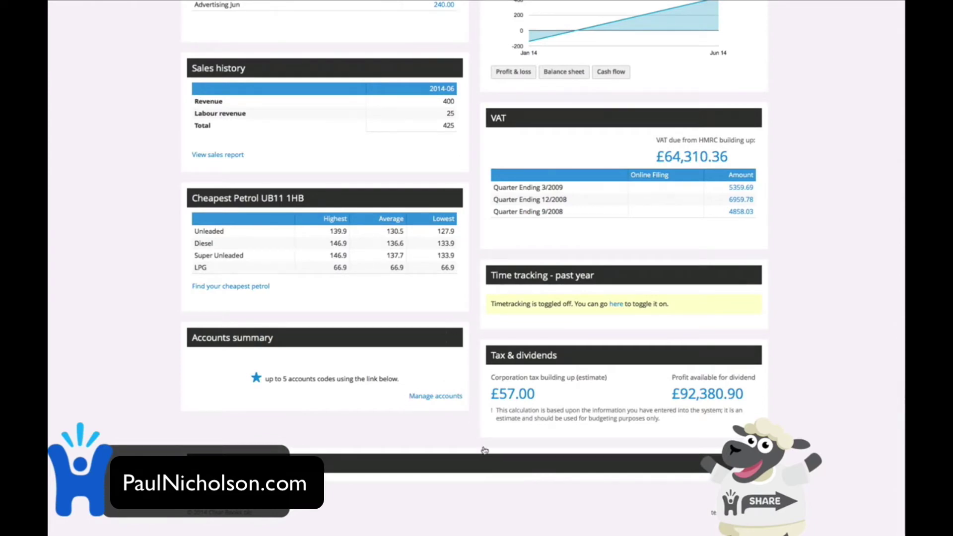
scroll(589, 428, up, 15)
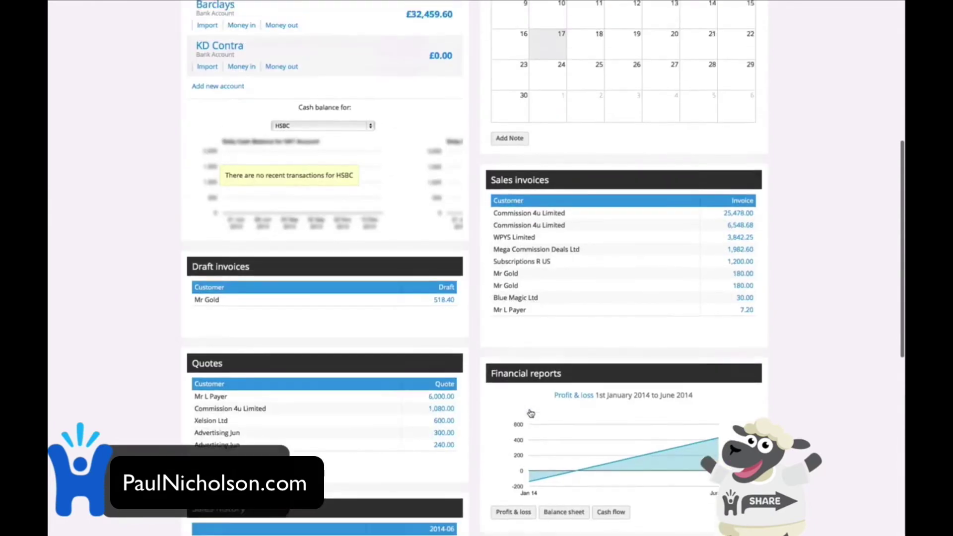
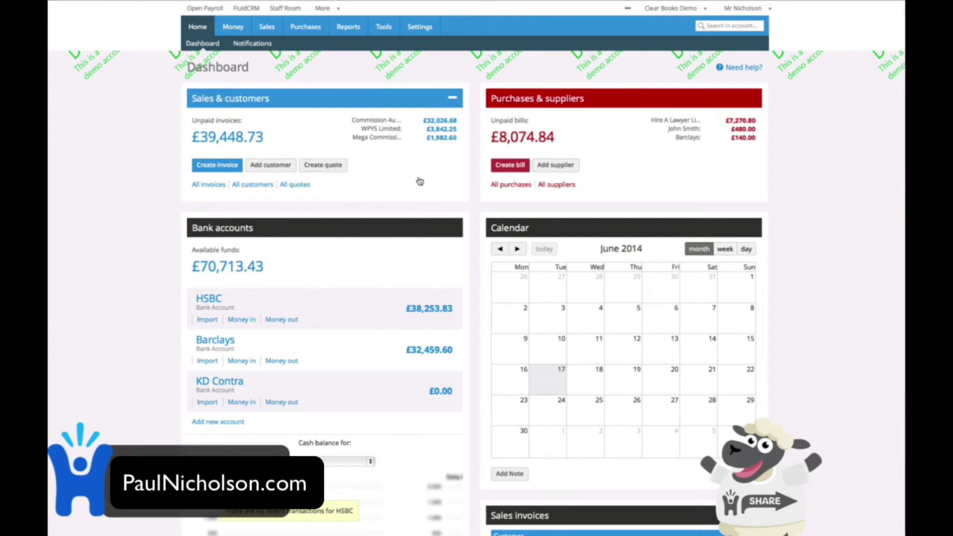
scroll(419, 181, down, 5)
scroll(511, 108, up, 5)
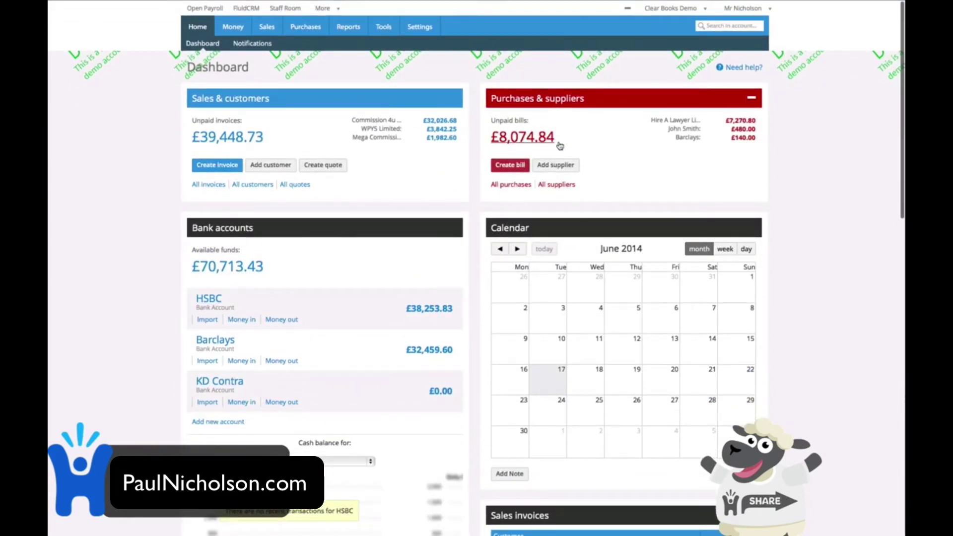
Open the unpaid Always On Internet Ltd bill from the unpaid bills total and start attaching a document to it.
click(558, 144)
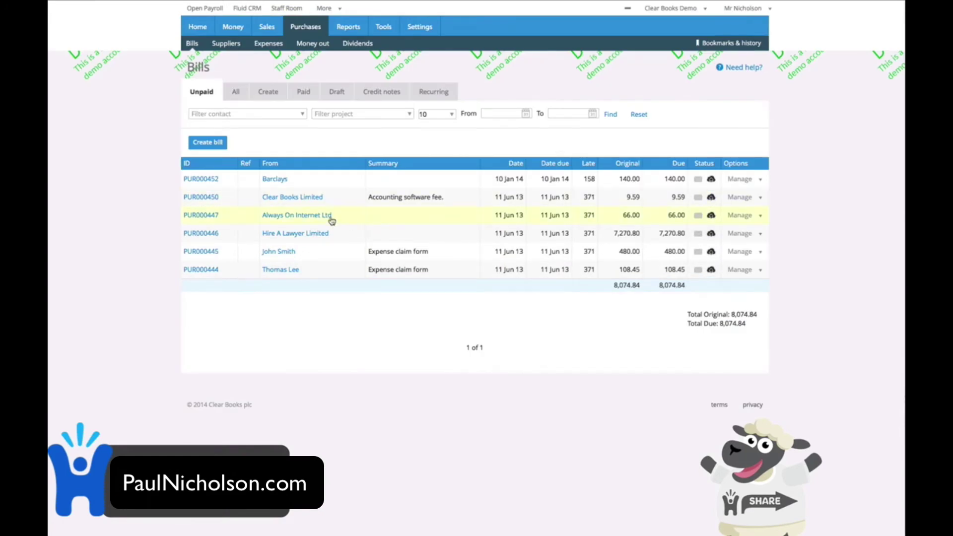
click(212, 219)
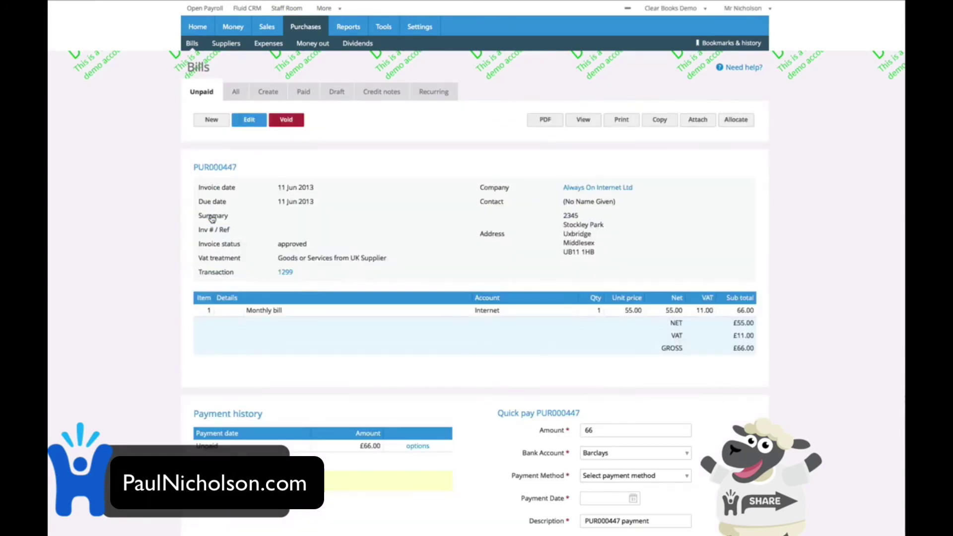
click(703, 123)
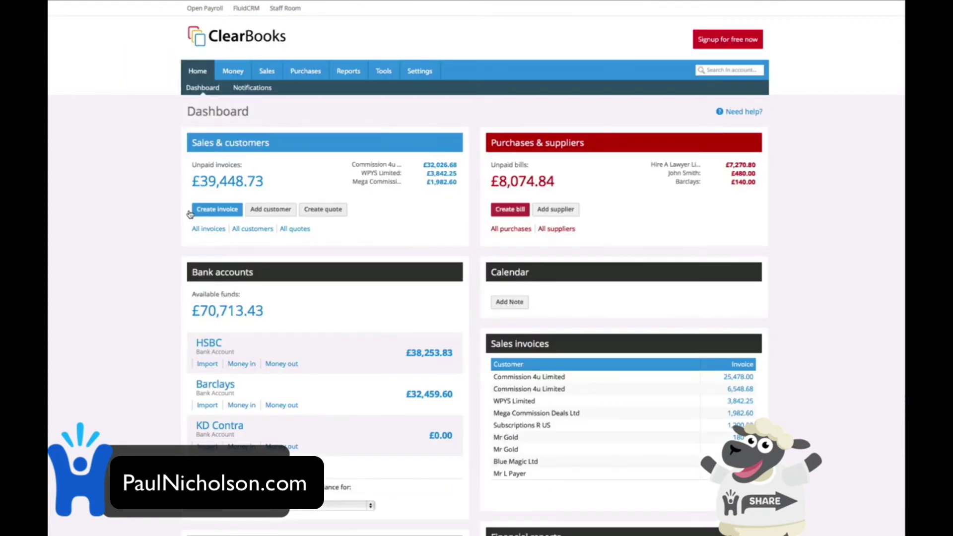
Examine the dashboard's bank accounts, draft invoices, quotes, sales history, VAT and tax summaries.
scroll(192, 211, down, 1)
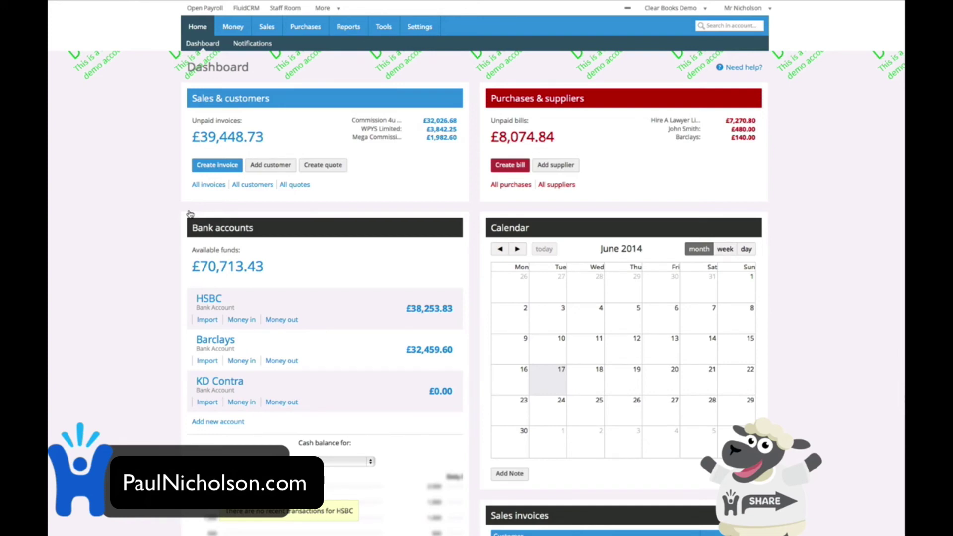
scroll(213, 252, down, 5)
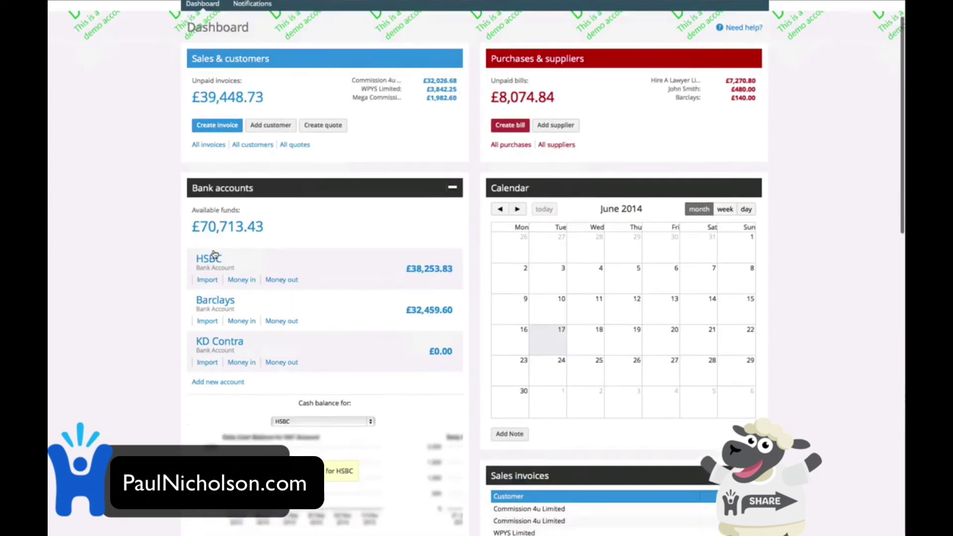
scroll(214, 254, down, 12)
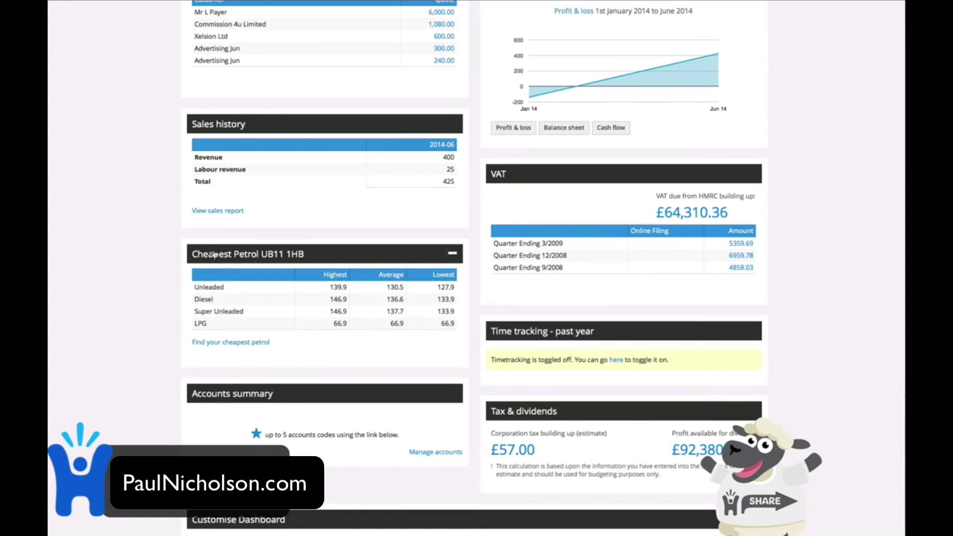
scroll(213, 254, up, 9)
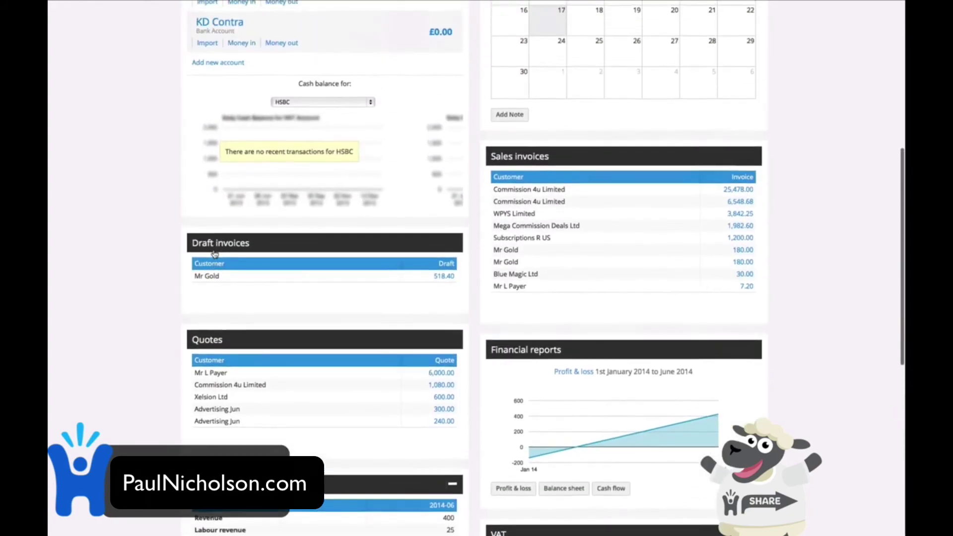
scroll(214, 253, up, 1)
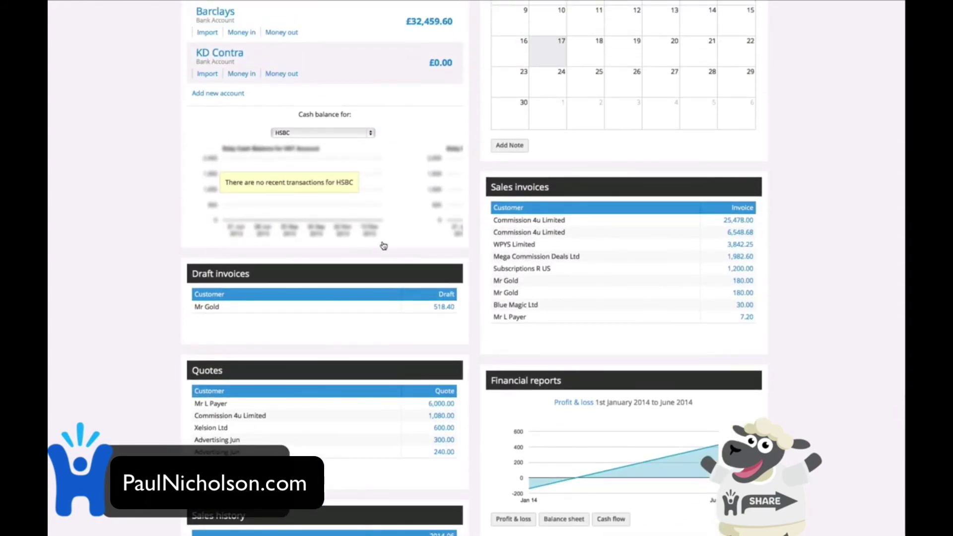
scroll(407, 171, up, 1)
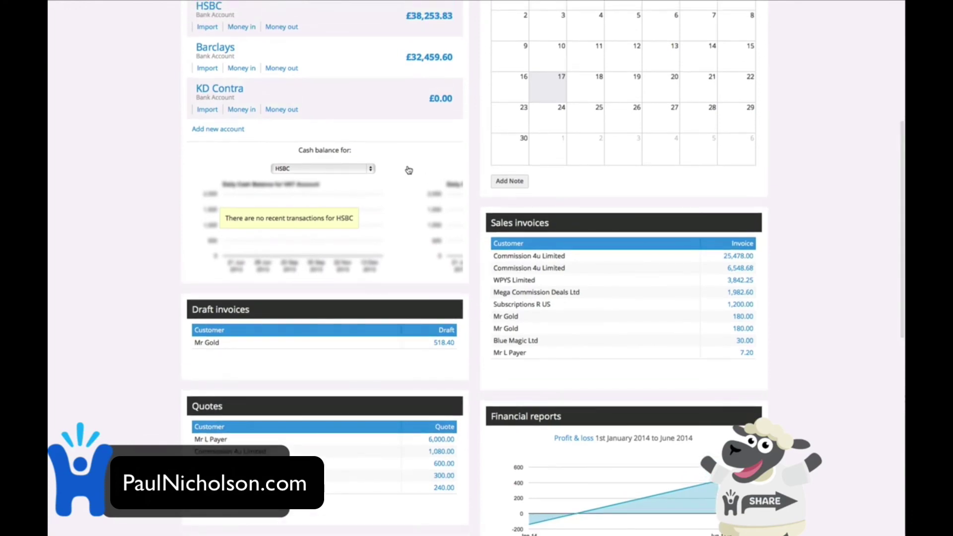
scroll(408, 170, up, 8)
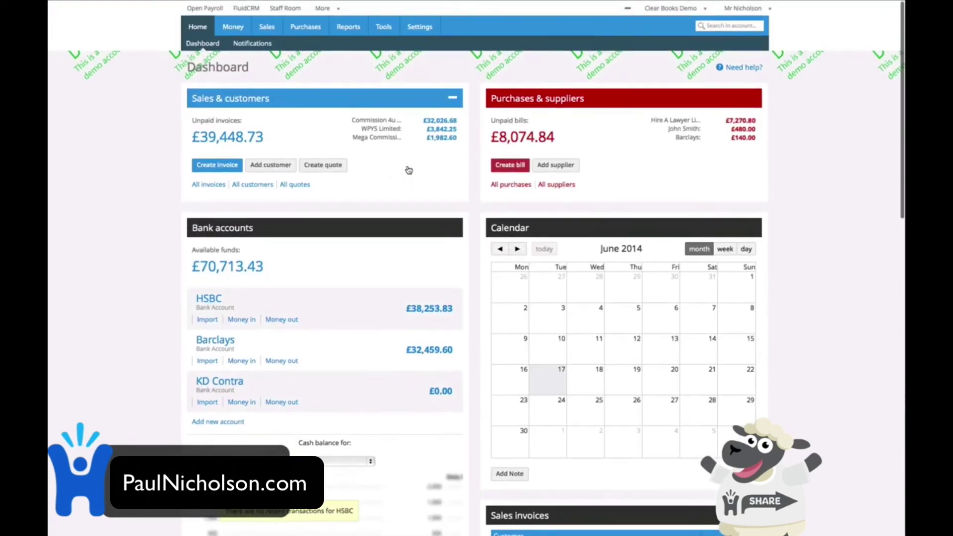
Open the Profit & loss report from the dashboard's financial reports.
scroll(409, 170, down, 11)
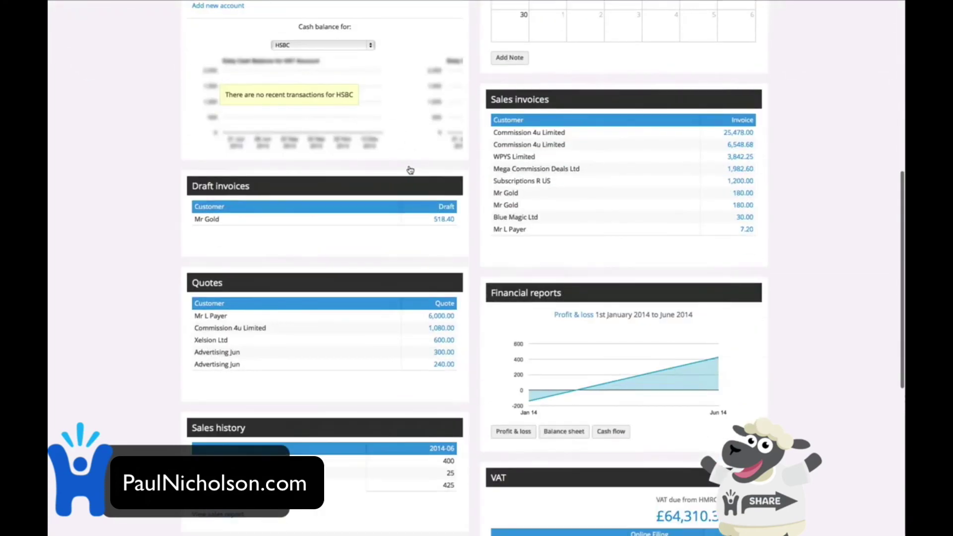
scroll(410, 170, down, 5)
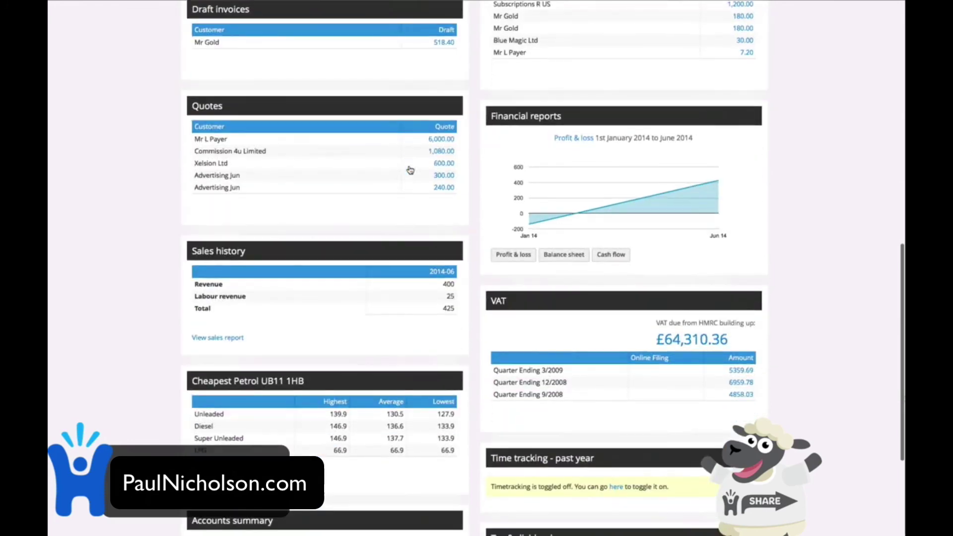
click(513, 255)
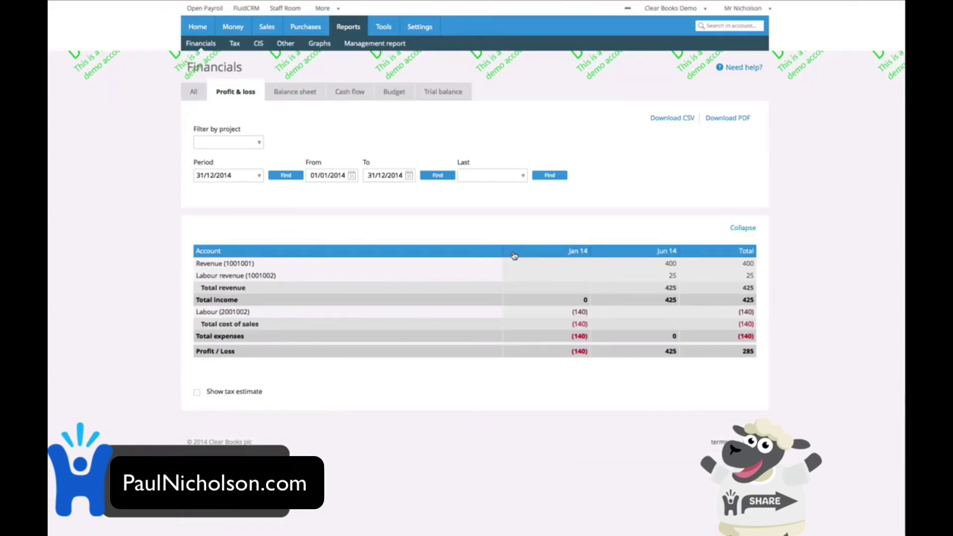